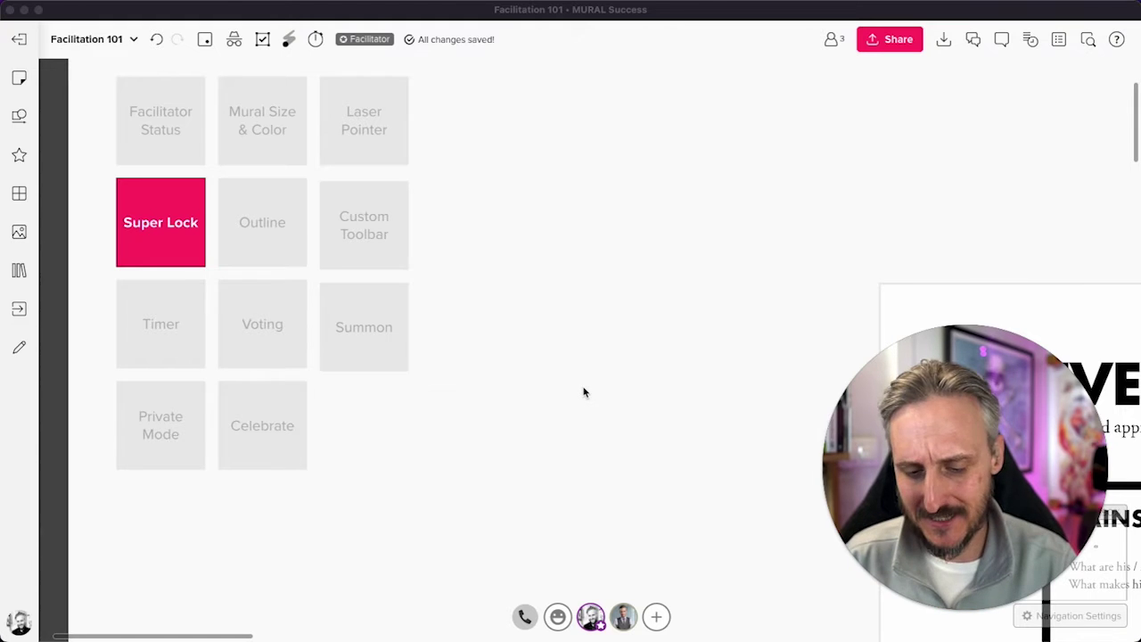
Step: Examine the Event Canvas template and the sections of its layout on the mural
{"action": "scroll", "coordinate": [584, 392], "scroll_direction": "down", "scroll_amount": 3}
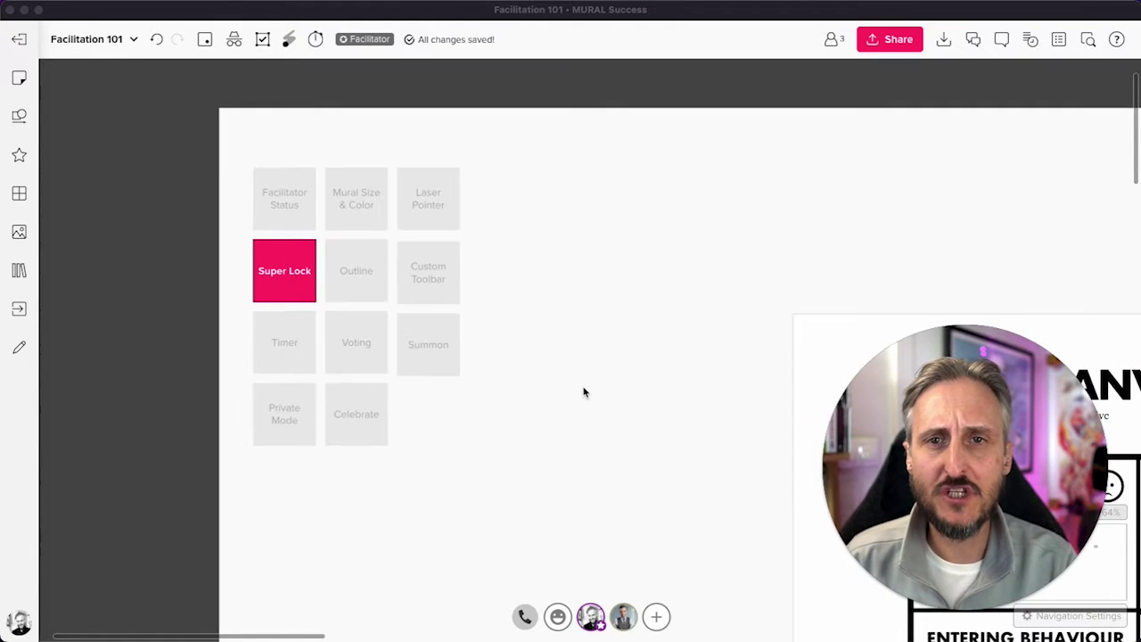
{"action": "scroll", "coordinate": [584, 392], "scroll_direction": "right", "scroll_amount": 3}
{"action": "scroll", "coordinate": [584, 393], "scroll_direction": "down", "scroll_amount": 2}
{"action": "scroll", "coordinate": [584, 393], "scroll_direction": "up", "scroll_amount": 3}
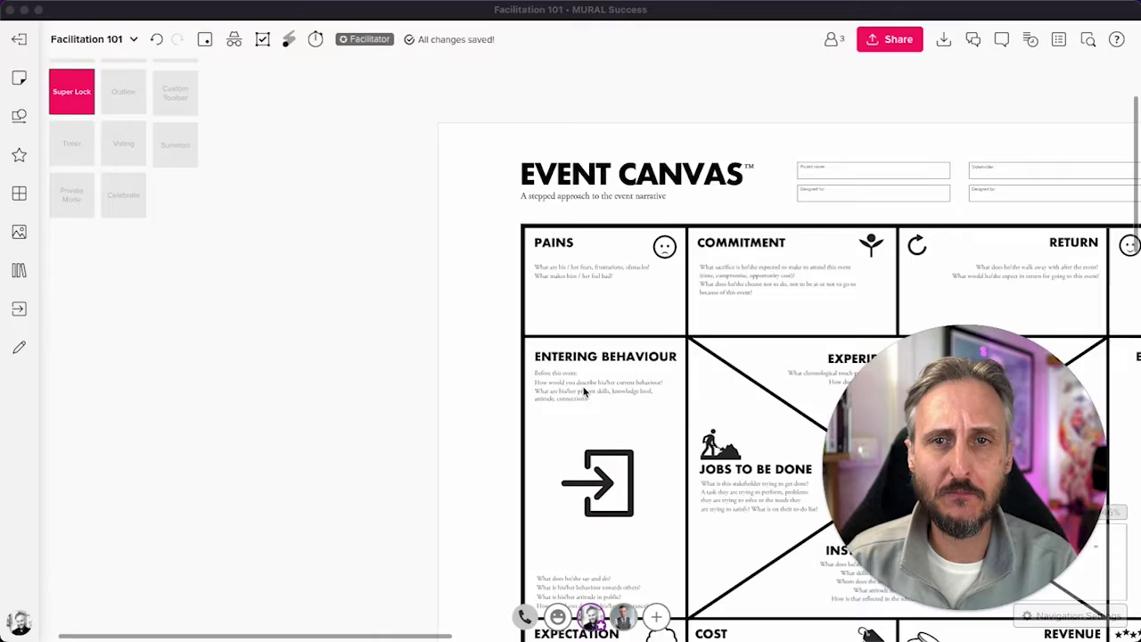
{"action": "scroll", "coordinate": [584, 392], "scroll_direction": "right", "scroll_amount": 2}
{"action": "scroll", "coordinate": [584, 392], "scroll_direction": "down", "scroll_amount": 1}
{"action": "scroll", "coordinate": [584, 392], "scroll_direction": "right", "scroll_amount": 4}
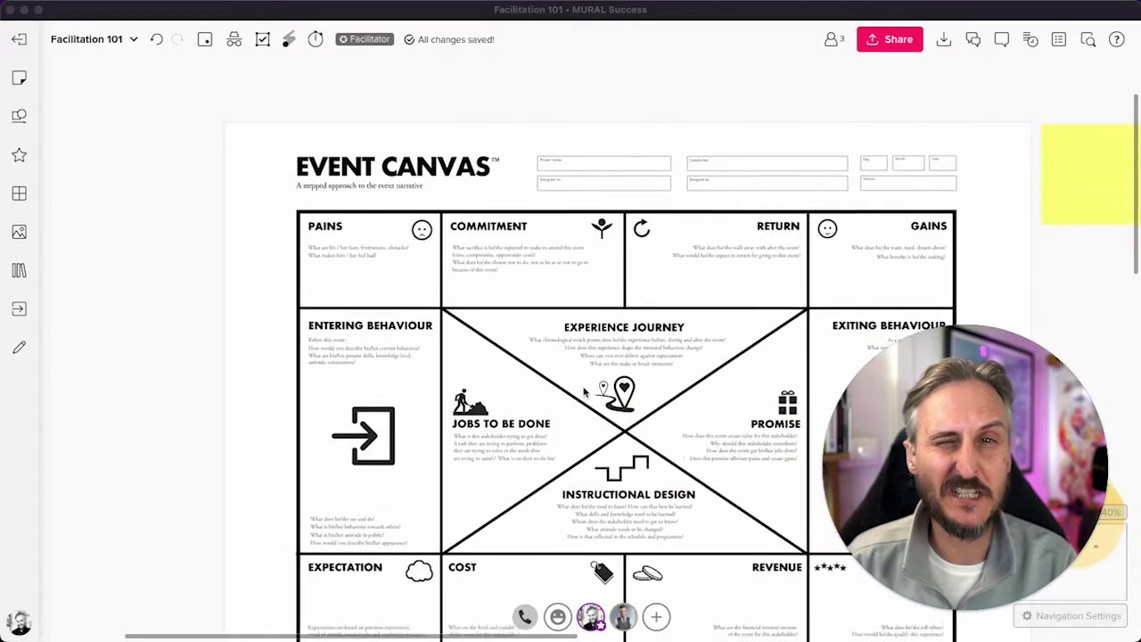
{"action": "scroll", "coordinate": [584, 392], "scroll_direction": "down", "scroll_amount": 2}
{"action": "scroll", "coordinate": [584, 392], "scroll_direction": "right", "scroll_amount": 2}
{"action": "scroll", "coordinate": [584, 392], "scroll_direction": "down", "scroll_amount": 1}
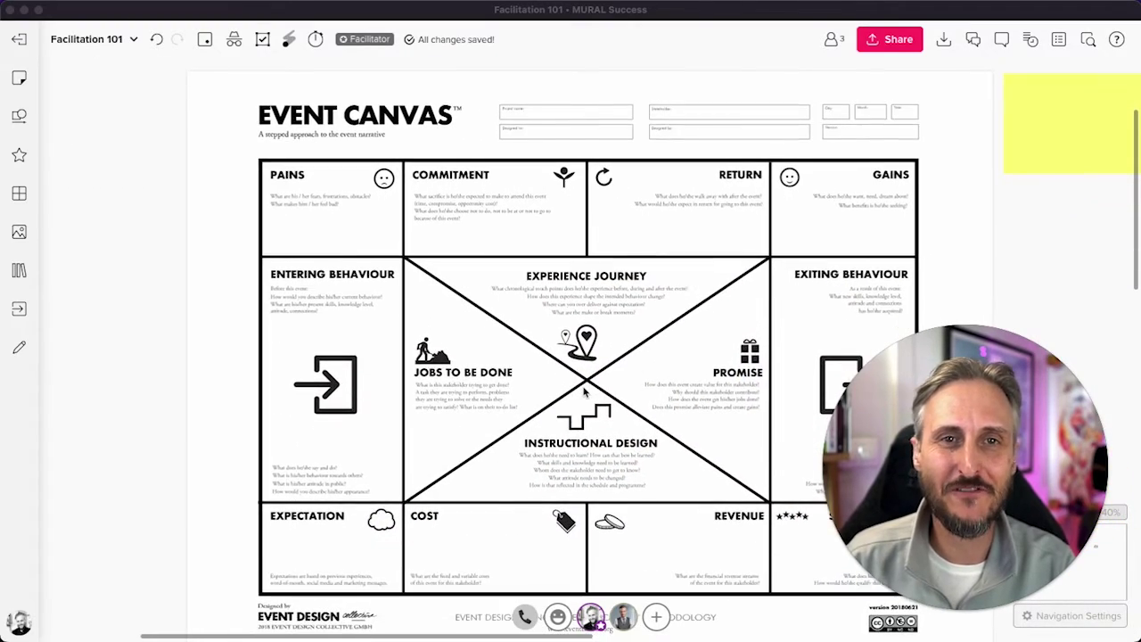
{"action": "scroll", "coordinate": [584, 392], "scroll_direction": "left", "scroll_amount": 4}
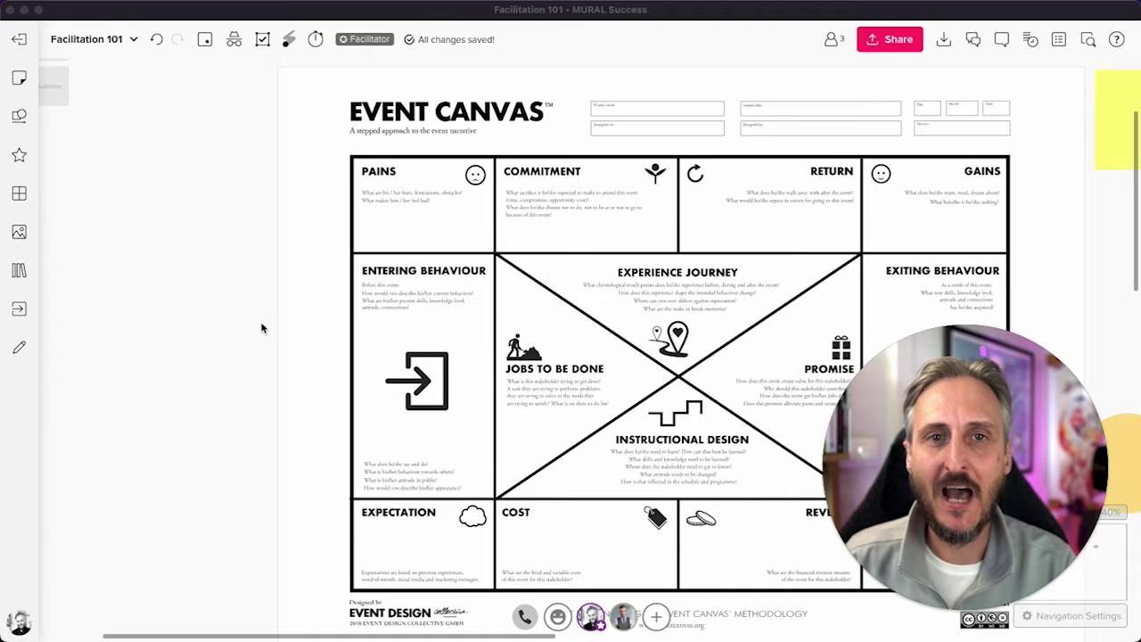
Step: Select the Event Canvas and add two yellow 5x3 sticky notes, one over the PAINS box and one on the canvas's left edge
{"action": "left_click", "coordinate": [466, 327]}
{"action": "left_click_drag", "start_coordinate": [244, 312], "coordinate": [566, 319]}
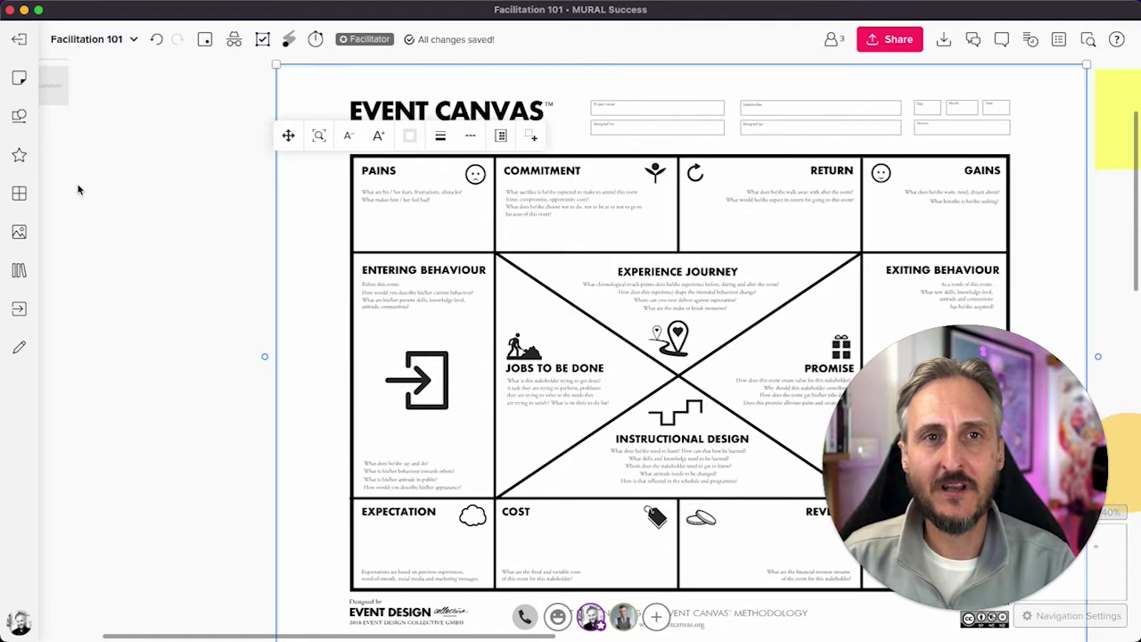
{"action": "left_click", "coordinate": [19, 79]}
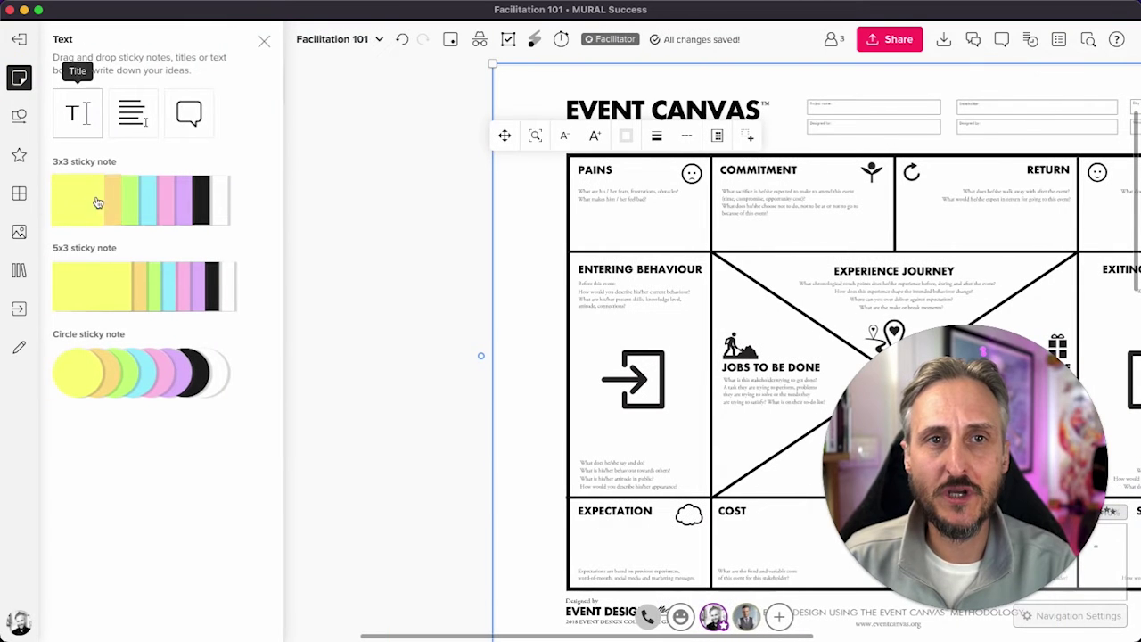
{"action": "left_click_drag", "start_coordinate": [98, 283], "coordinate": [581, 171]}
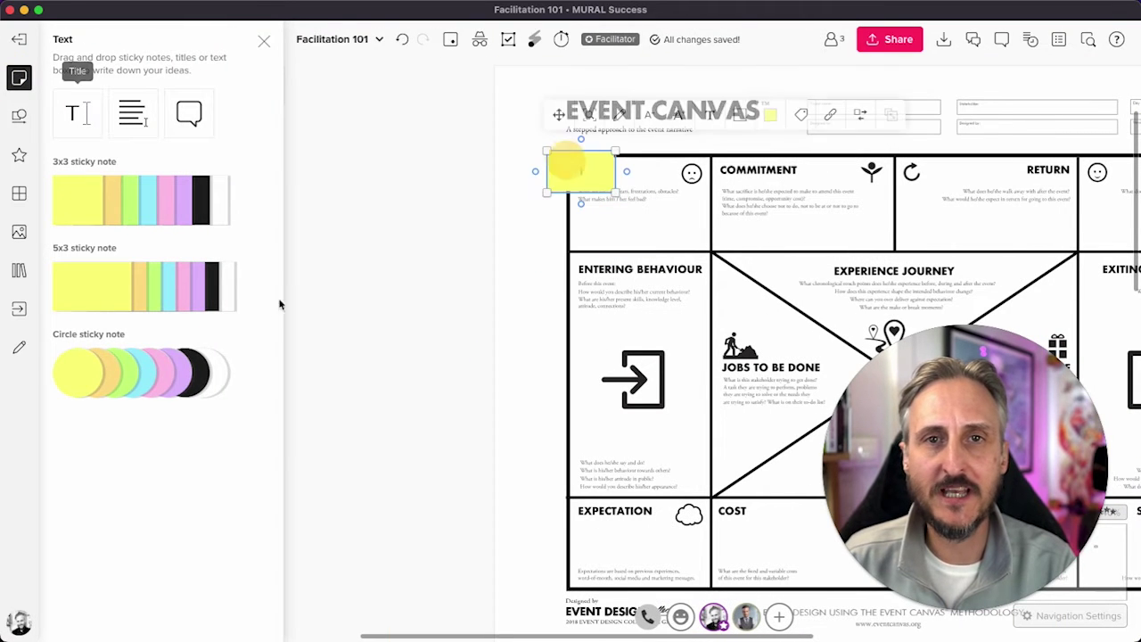
{"action": "left_click_drag", "start_coordinate": [120, 302], "coordinate": [502, 216]}
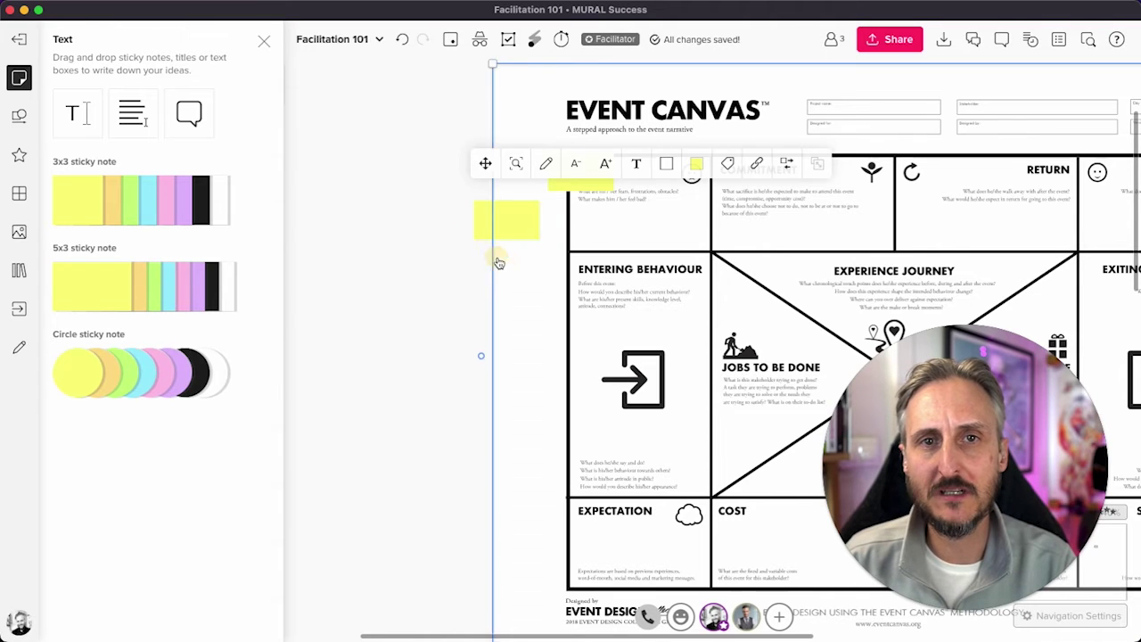
Step: Move the Event Canvas down and to the right, and place the sticky note left outside over the canvas title
{"action": "left_click_drag", "start_coordinate": [496, 262], "coordinate": [686, 369]}
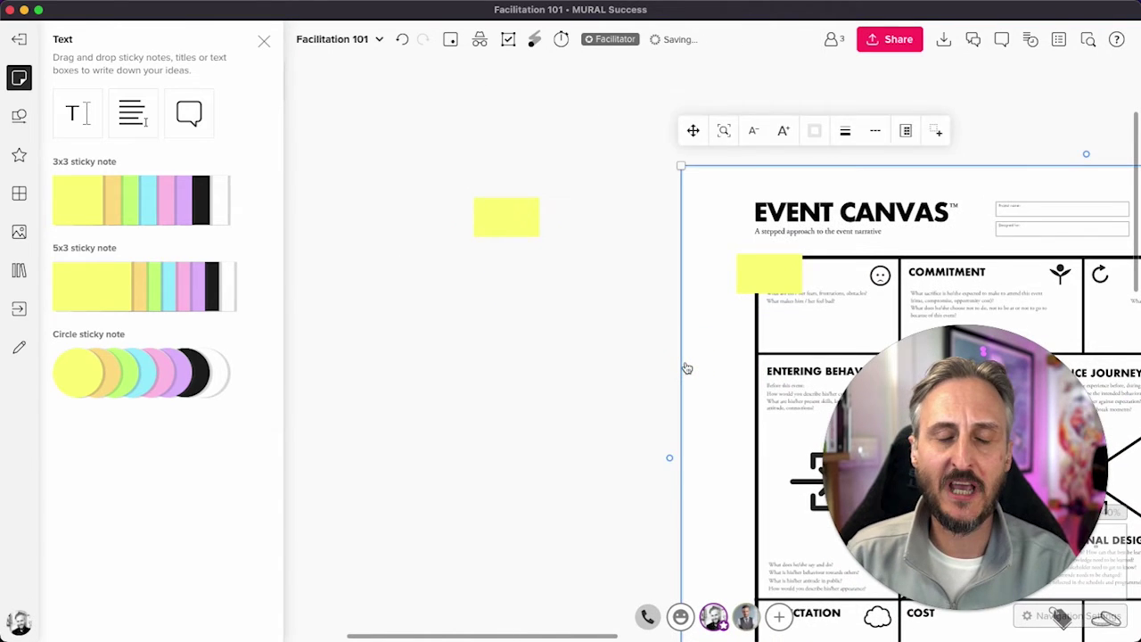
{"action": "scroll", "coordinate": [682, 366], "scroll_direction": "right", "scroll_amount": 5}
{"action": "scroll", "coordinate": [673, 360], "scroll_direction": "left", "scroll_amount": 3}
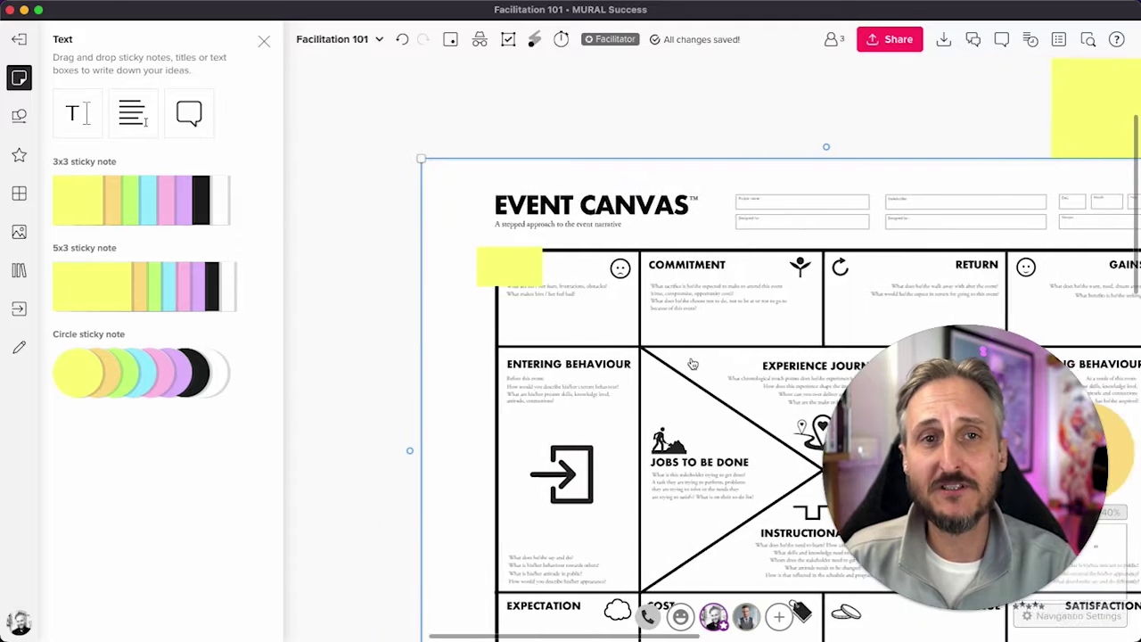
{"action": "left_click_drag", "start_coordinate": [387, 212], "coordinate": [652, 214]}
{"action": "scroll", "coordinate": [530, 255], "scroll_direction": "right", "scroll_amount": 3}
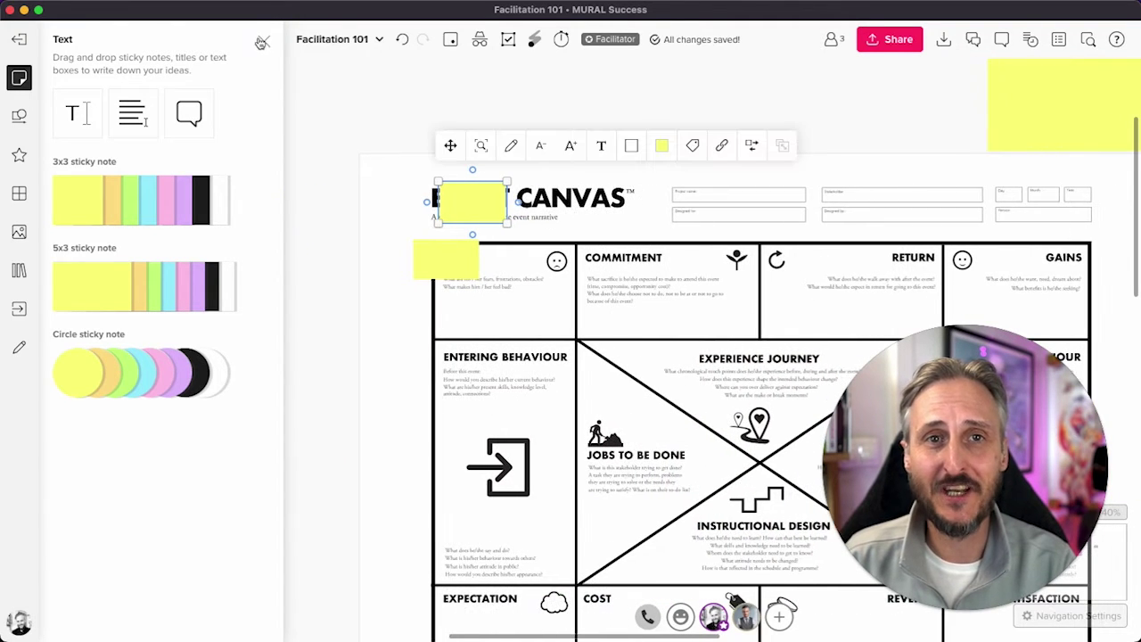
{"action": "left_click", "coordinate": [264, 40]}
Step: Select the Event Canvas together with all its sticky notes and lock them so that only facilitators can unlock
{"action": "scroll", "coordinate": [328, 364], "scroll_direction": "down", "scroll_amount": 1}
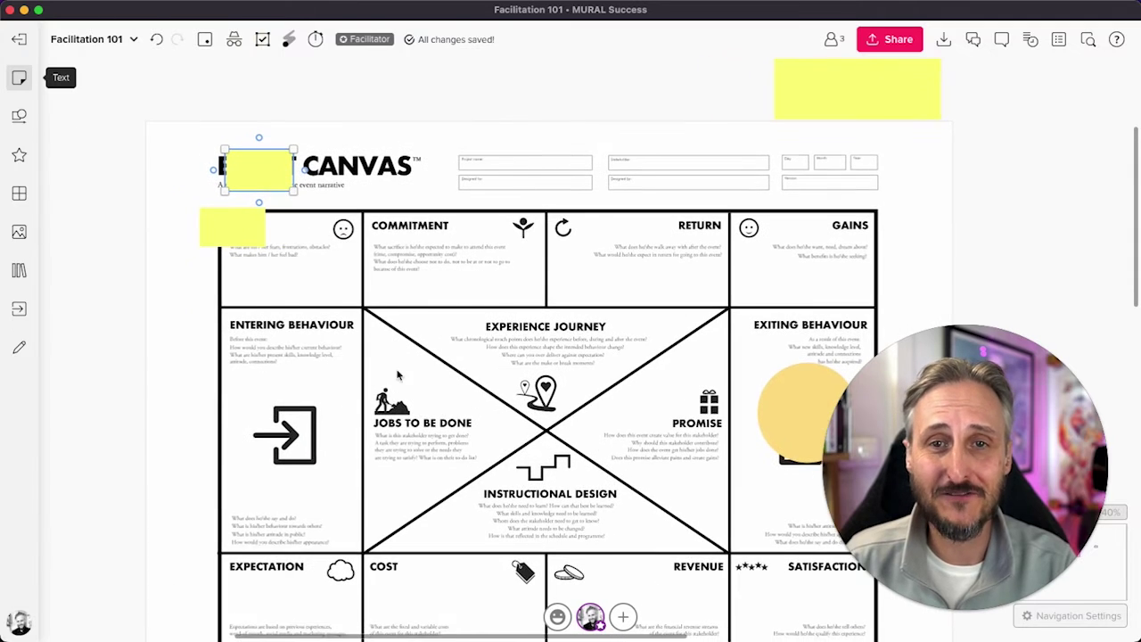
{"action": "scroll", "coordinate": [435, 382], "scroll_direction": "left", "scroll_amount": 2}
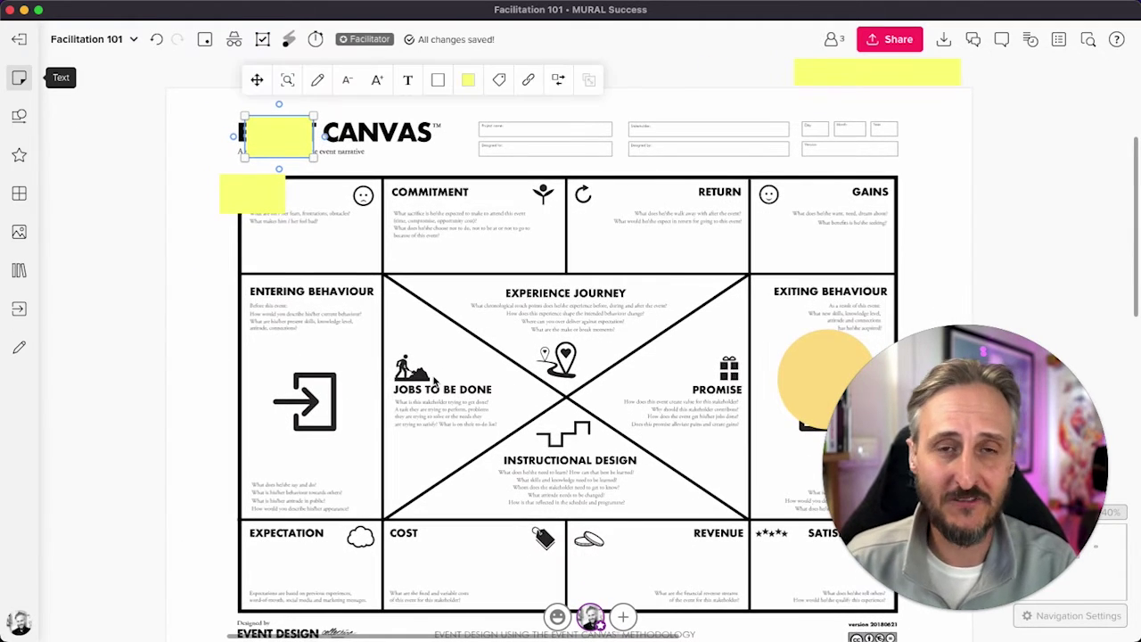
{"action": "scroll", "coordinate": [437, 383], "scroll_direction": "down", "scroll_amount": 1}
{"action": "scroll", "coordinate": [437, 383], "scroll_direction": "left", "scroll_amount": 1}
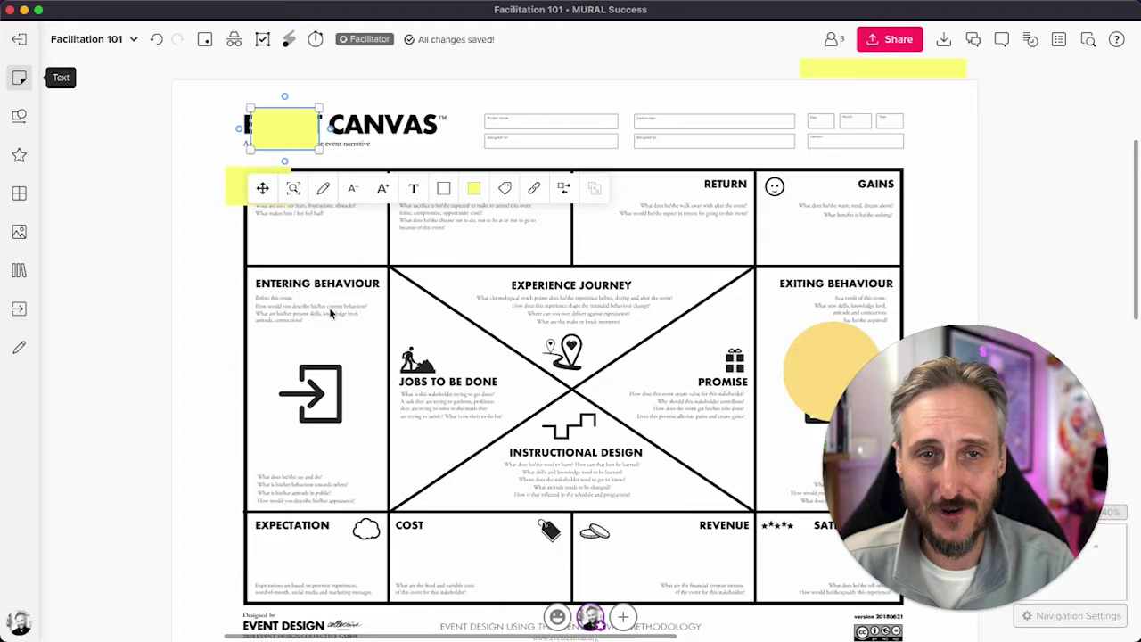
{"action": "scroll", "coordinate": [350, 329], "scroll_direction": "down", "scroll_amount": 3}
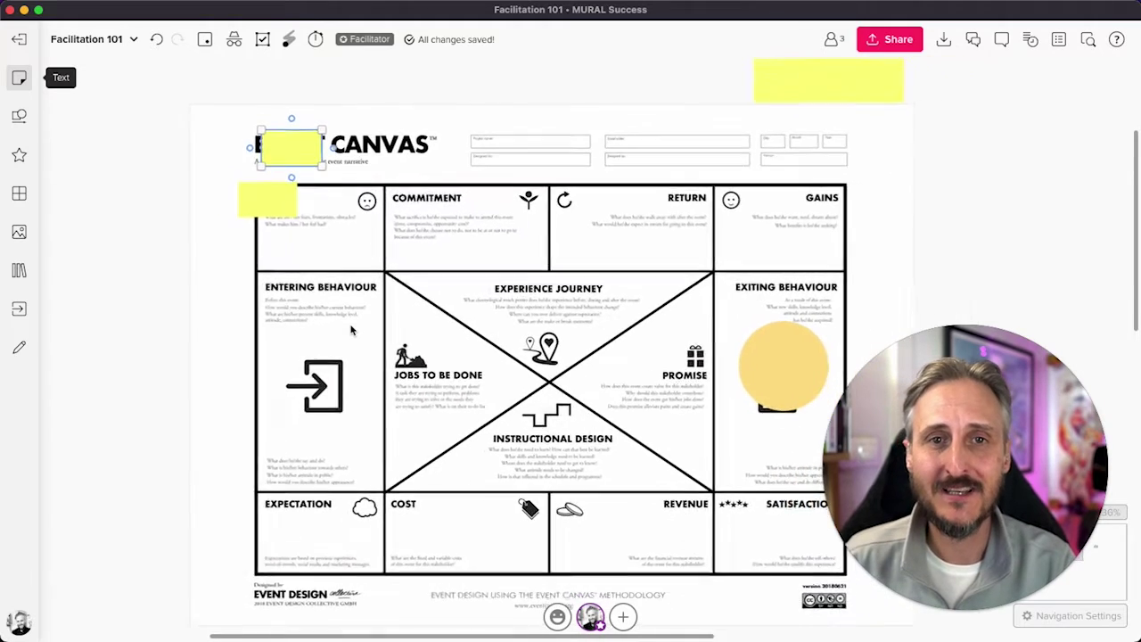
{"action": "scroll", "coordinate": [350, 330], "scroll_direction": "down", "scroll_amount": 4}
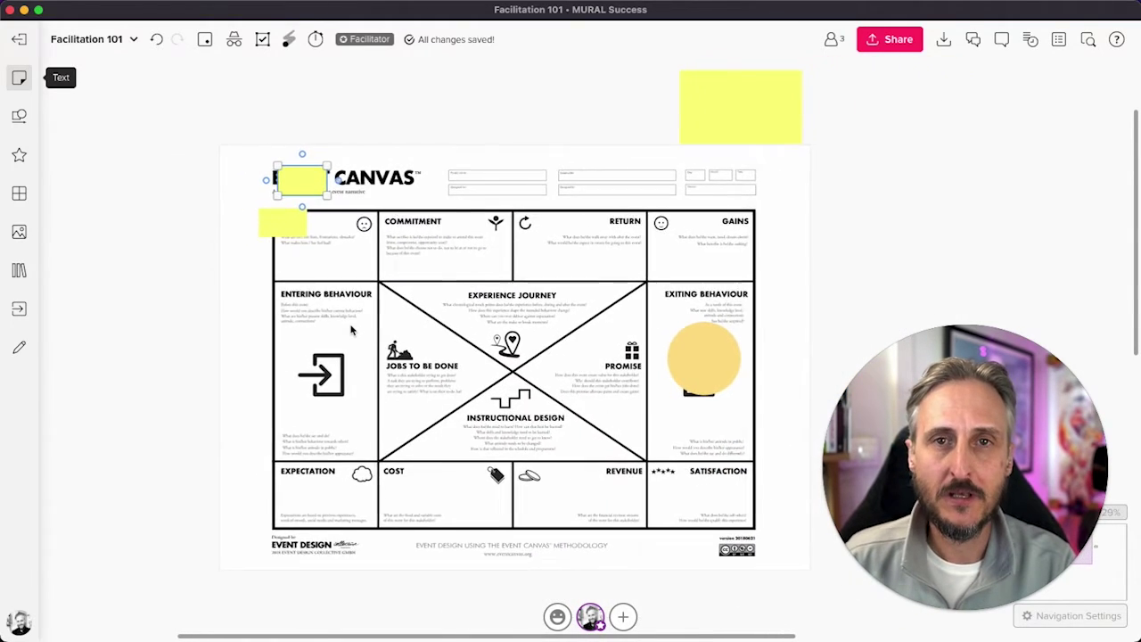
{"action": "scroll", "coordinate": [351, 330], "scroll_direction": "down", "scroll_amount": 5}
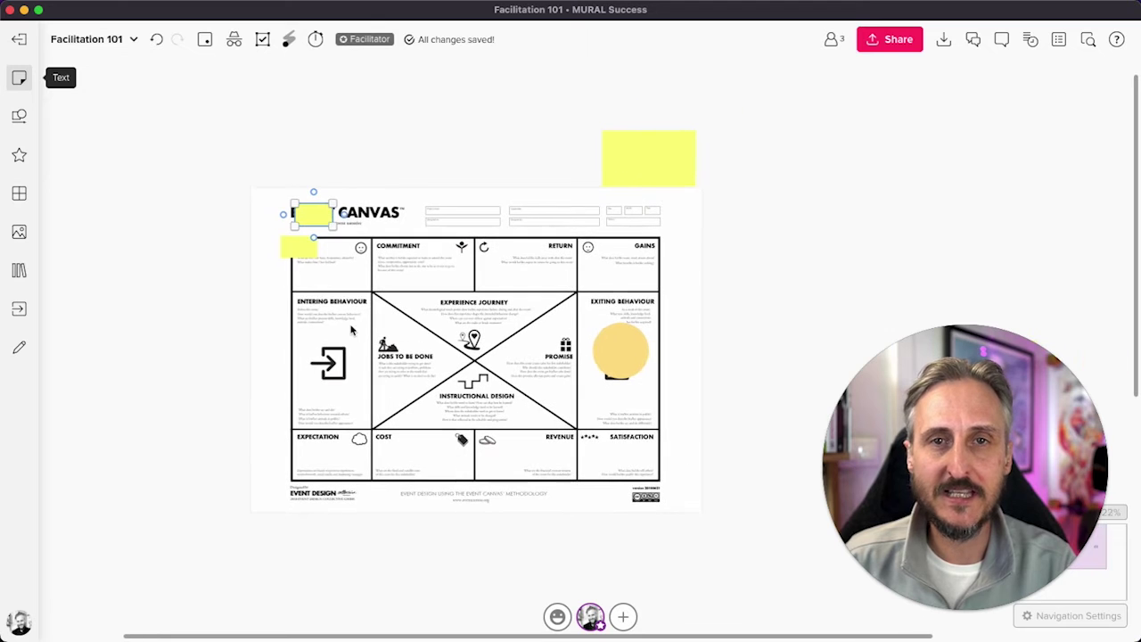
{"action": "left_click_drag", "start_coordinate": [198, 552], "coordinate": [794, 97]}
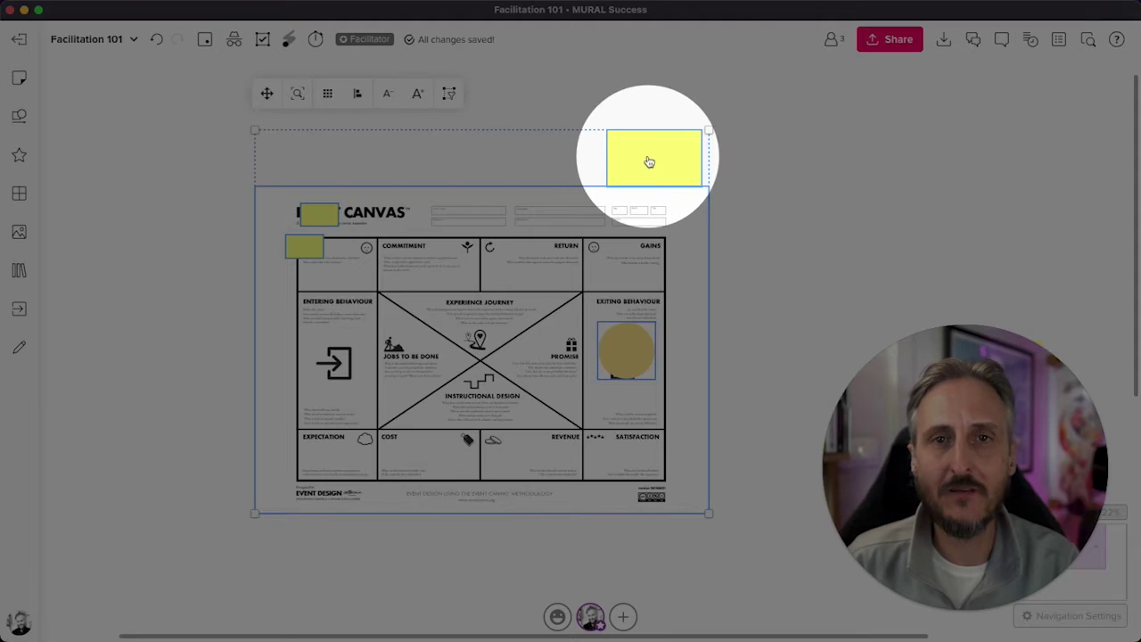
{"action": "right_click", "coordinate": [651, 160]}
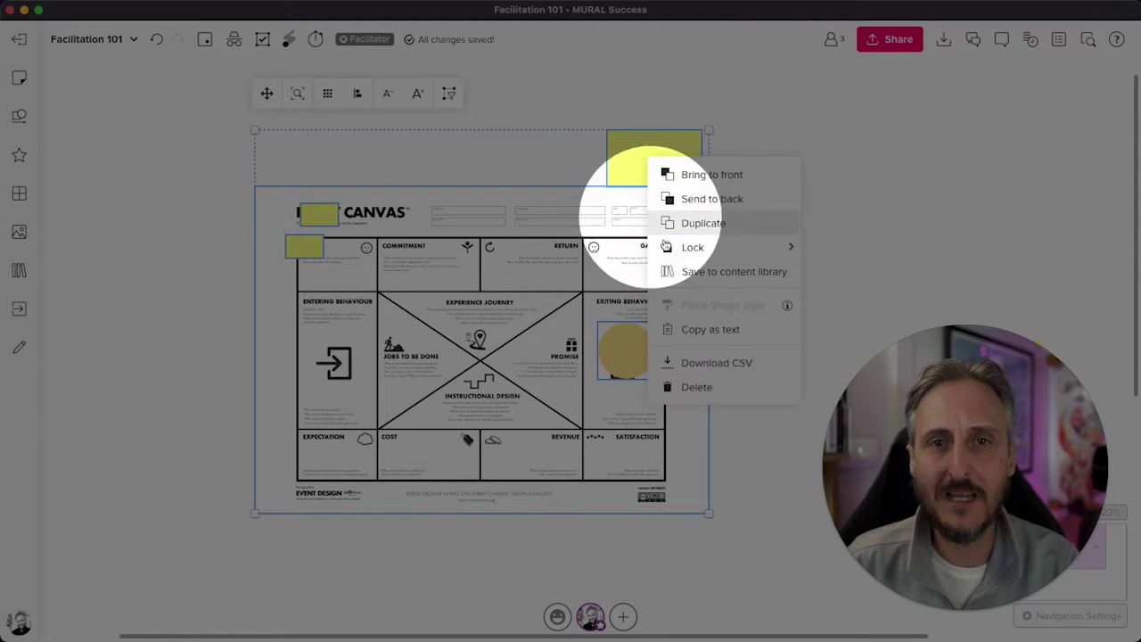
{"action": "mouse_move", "coordinate": [765, 251]}
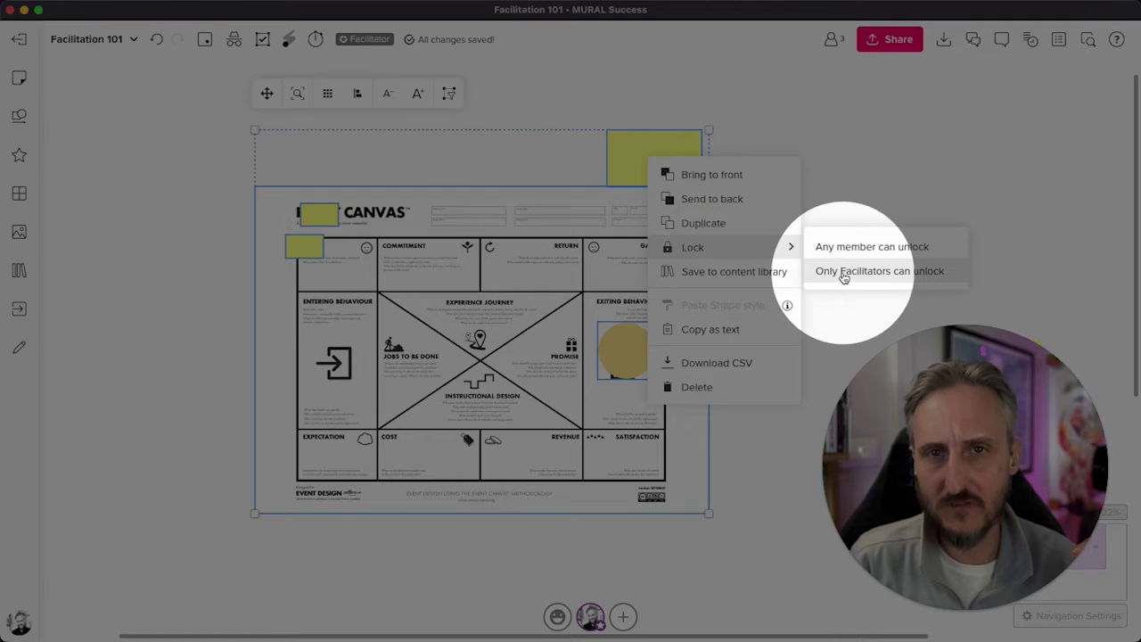
{"action": "left_click", "coordinate": [844, 278]}
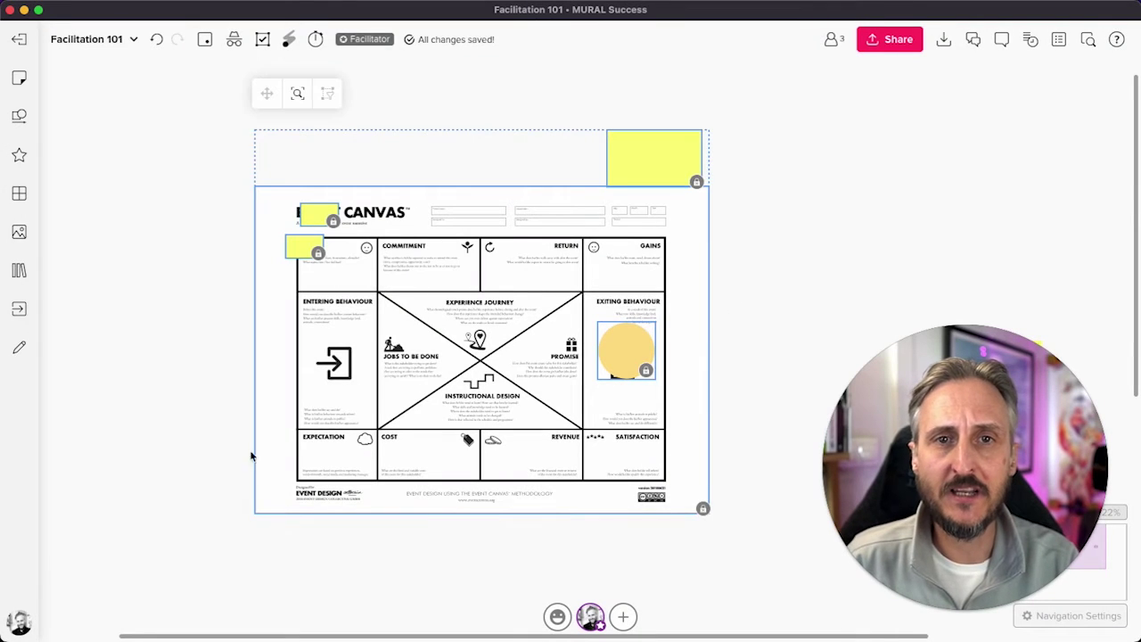
Step: Try to select and move the locked canvas and sticky notes without the locked-object modifier, and dismiss the selection hint
{"action": "left_click", "coordinate": [234, 419]}
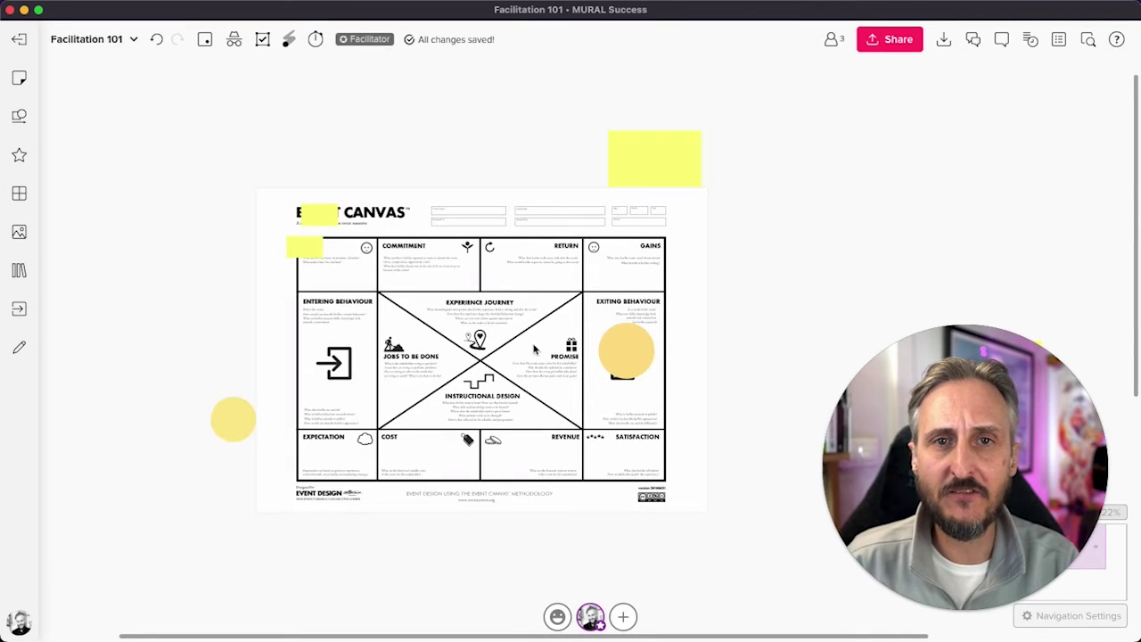
{"action": "left_click", "coordinate": [446, 308]}
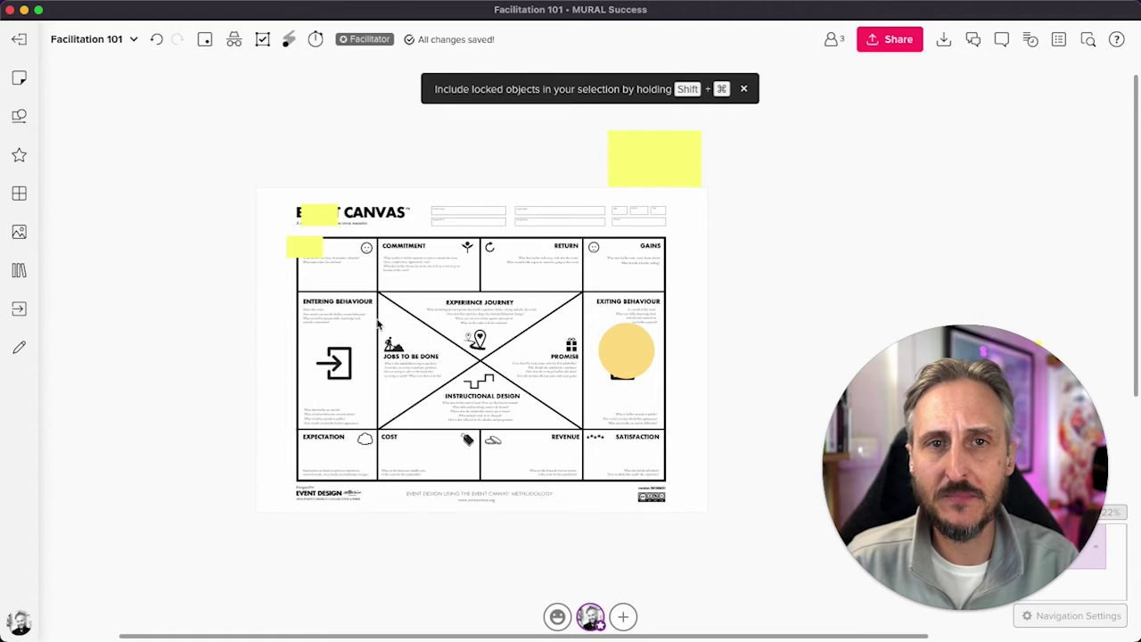
{"action": "left_click", "coordinate": [324, 223]}
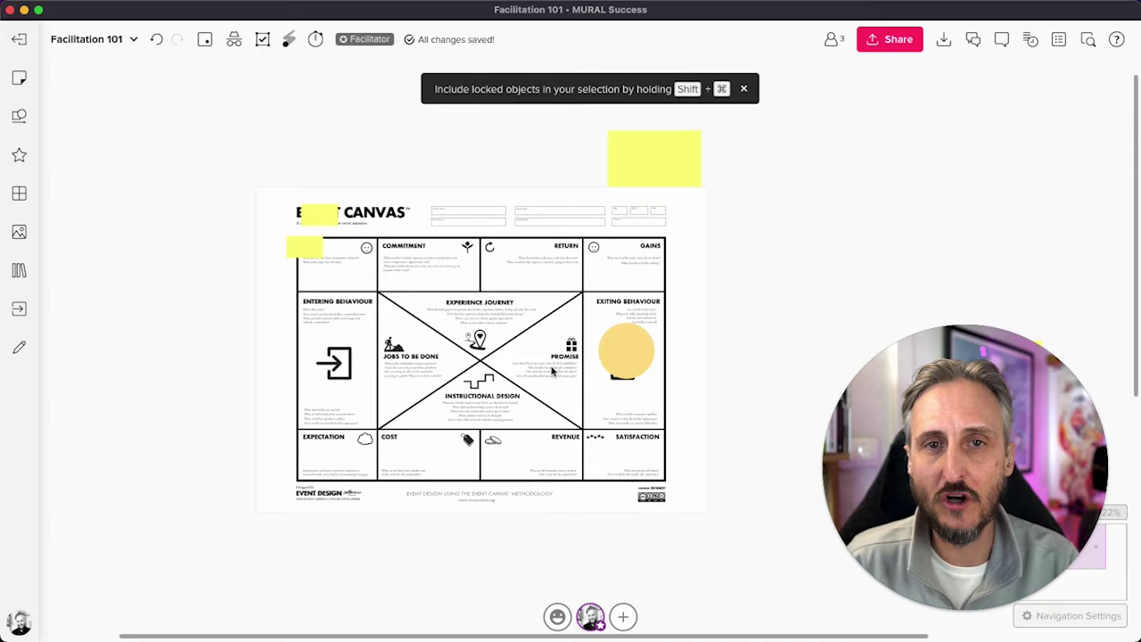
{"action": "scroll", "coordinate": [471, 403], "scroll_direction": "right", "scroll_amount": 2}
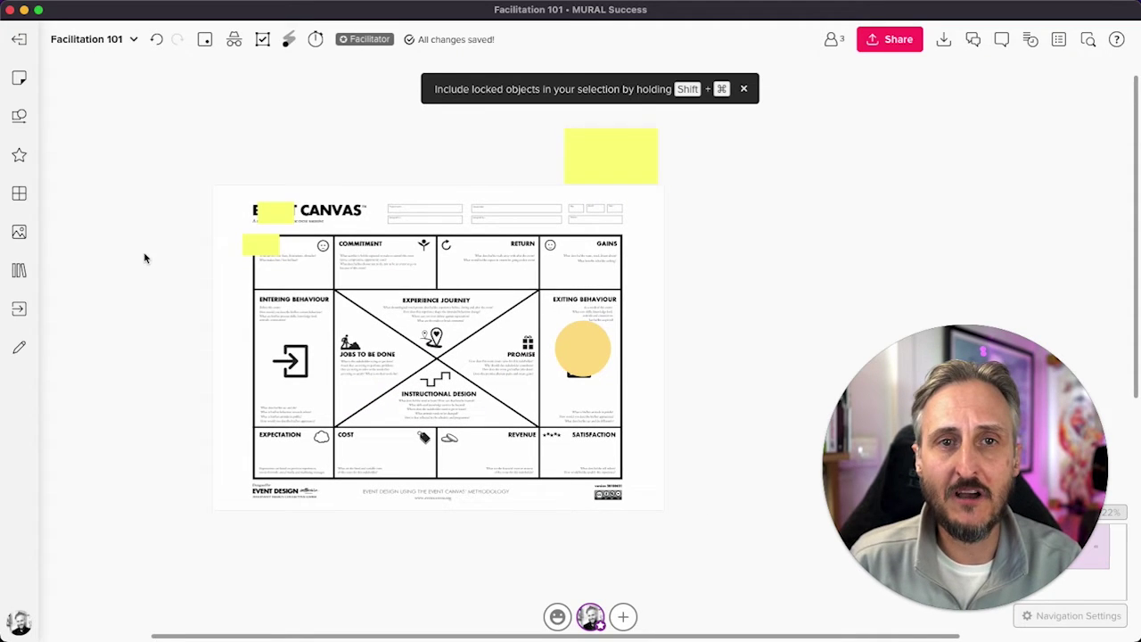
{"action": "left_click_drag", "start_coordinate": [145, 259], "coordinate": [553, 365]}
{"action": "left_click_drag", "start_coordinate": [204, 173], "coordinate": [499, 392]}
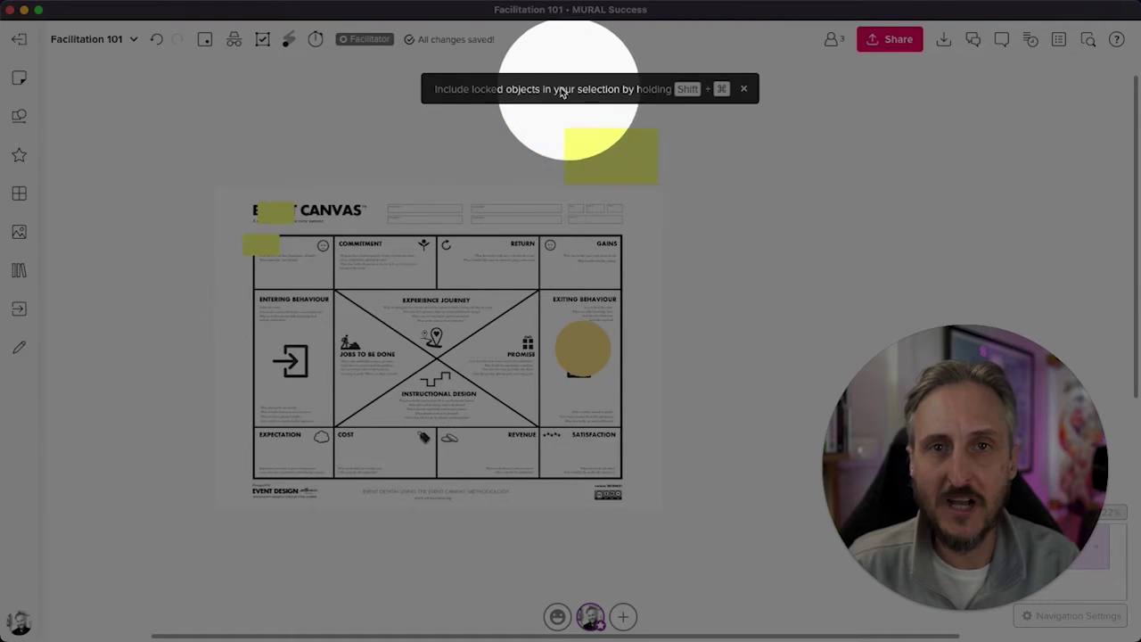
{"action": "left_click", "coordinate": [744, 89]}
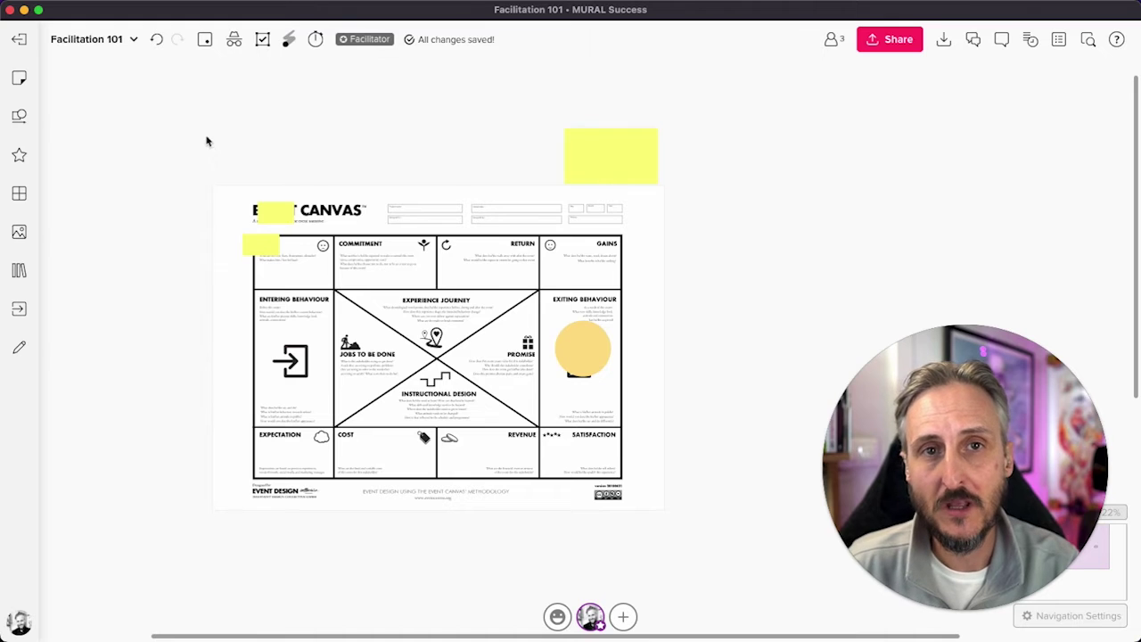
Step: Select the locked yellow sticky notes and the orange circle note, leaving out the canvas, and unlock the selection
{"action": "left_click_drag", "start_coordinate": [173, 119], "coordinate": [698, 392]}
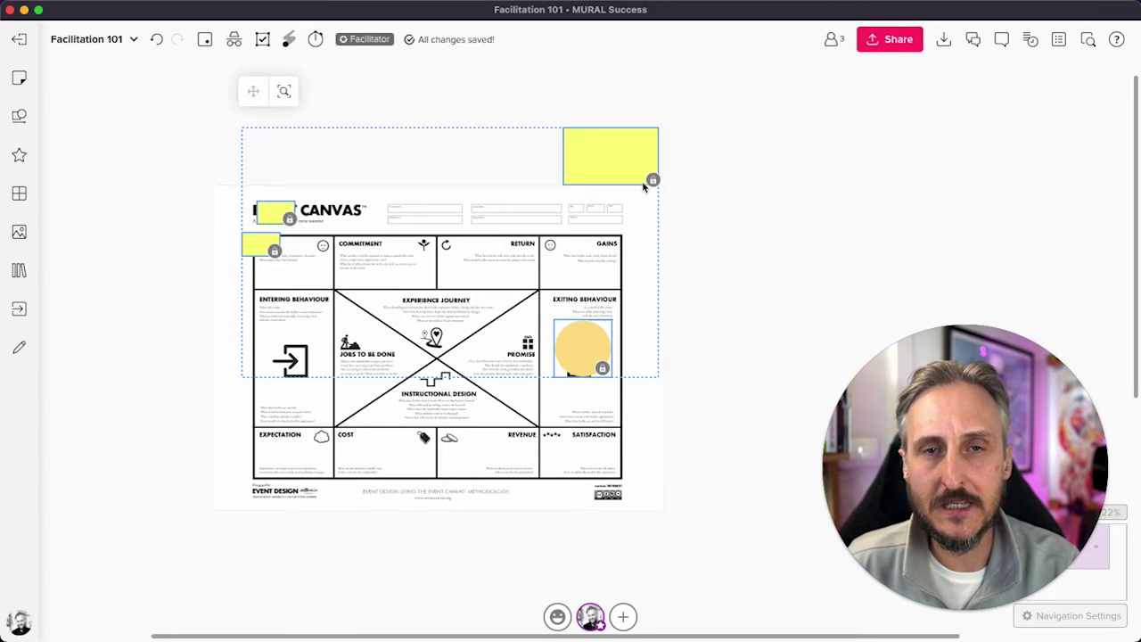
{"action": "scroll", "coordinate": [644, 185], "scroll_direction": "right", "scroll_amount": 1}
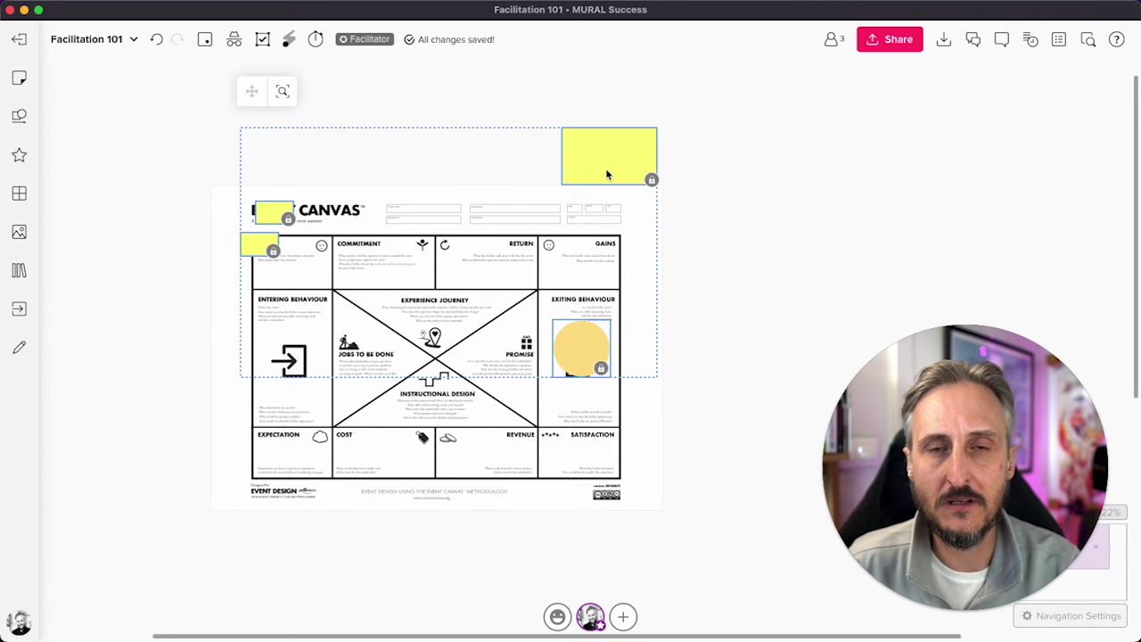
{"action": "mouse_move", "coordinate": [651, 180]}
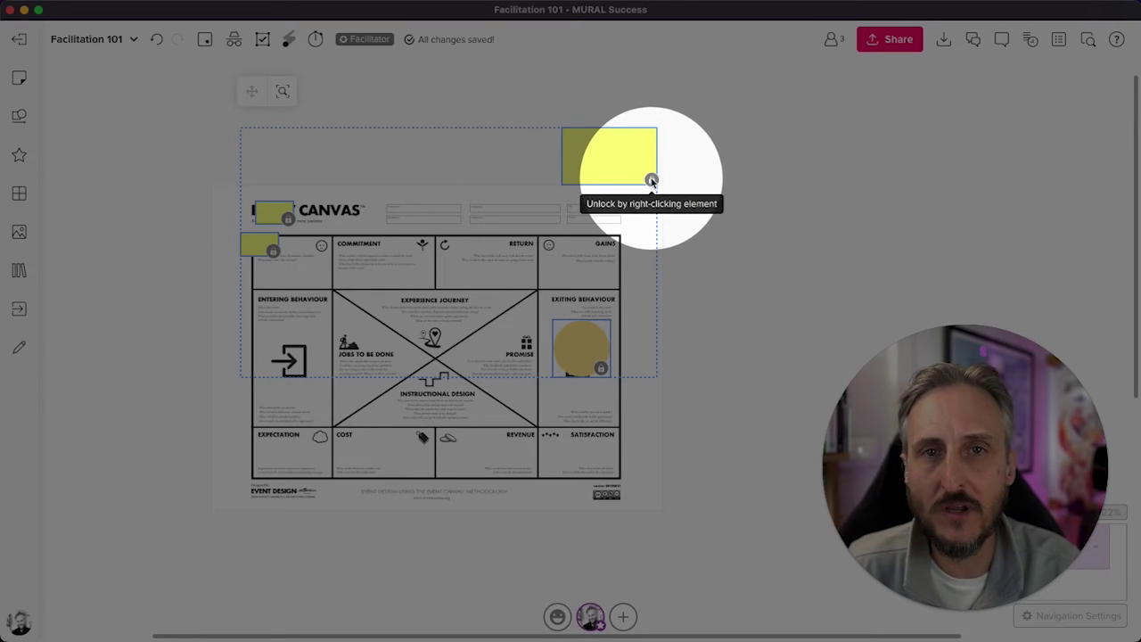
{"action": "right_click", "coordinate": [617, 165]}
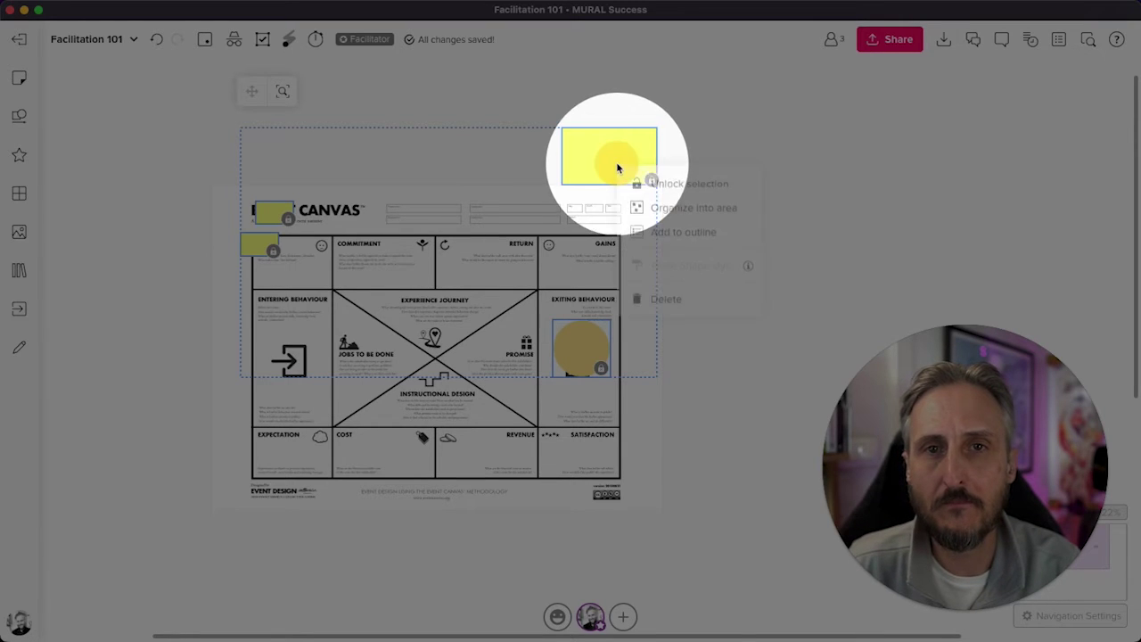
{"action": "left_click", "coordinate": [693, 183]}
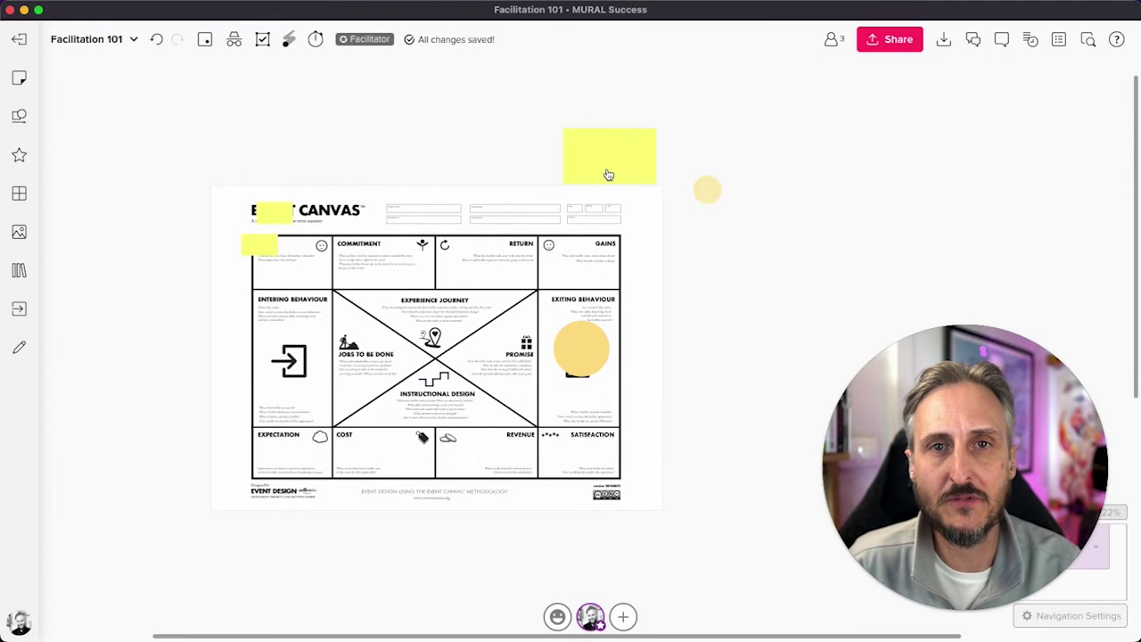
Step: Move the large yellow sticky note and the two small ones into the empty area above the canvas title
{"action": "left_click_drag", "start_coordinate": [606, 173], "coordinate": [371, 170]}
{"action": "left_click_drag", "start_coordinate": [275, 216], "coordinate": [226, 173]}
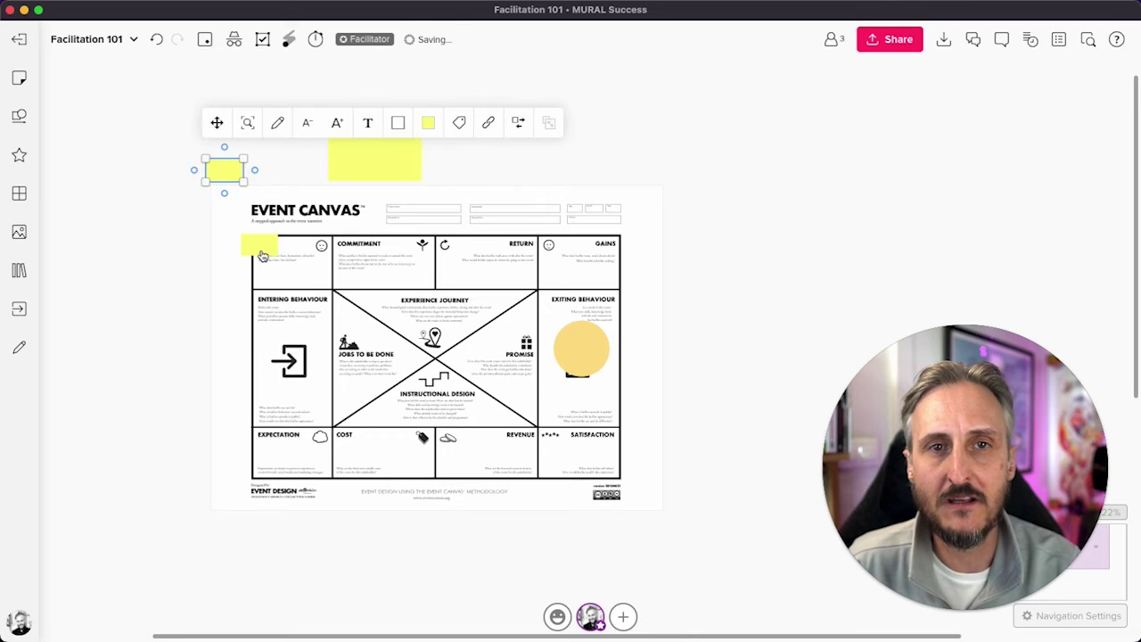
{"action": "left_click_drag", "start_coordinate": [263, 254], "coordinate": [277, 156]}
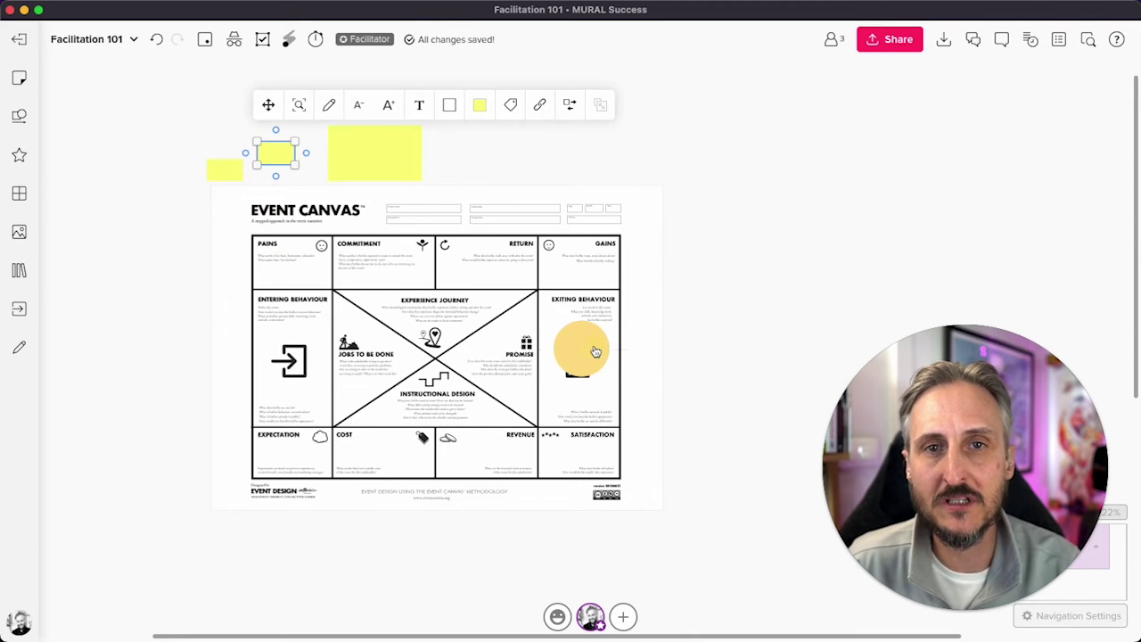
Step: Move the orange circle note to the empty area above the canvas title and lock it so that only facilitators can unlock
{"action": "left_click_drag", "start_coordinate": [594, 351], "coordinate": [266, 109]}
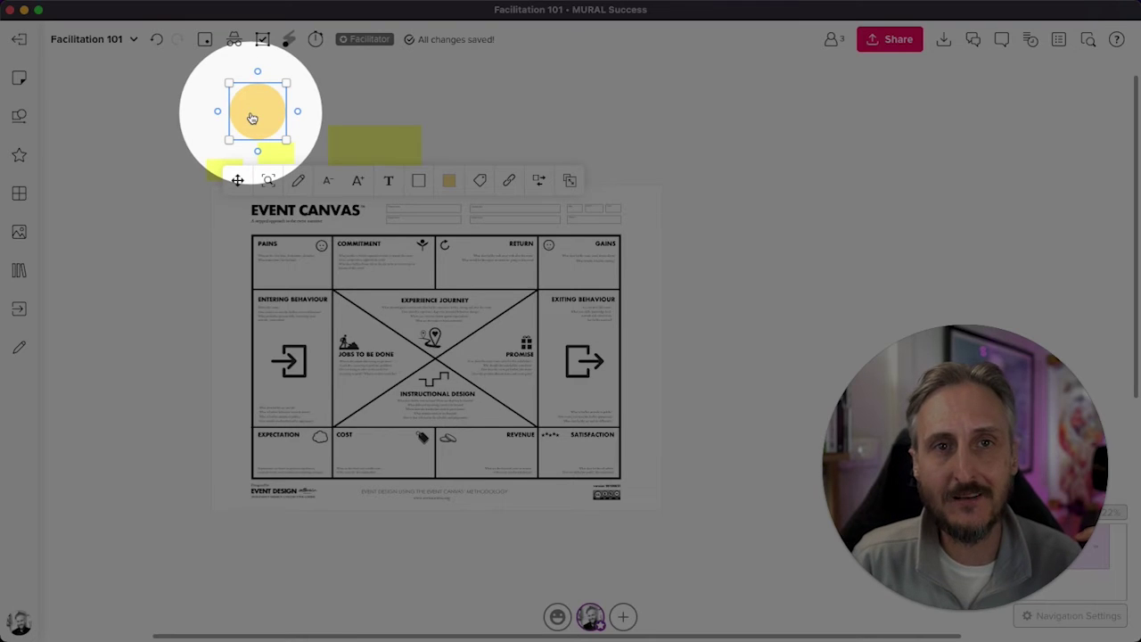
{"action": "right_click", "coordinate": [252, 119]}
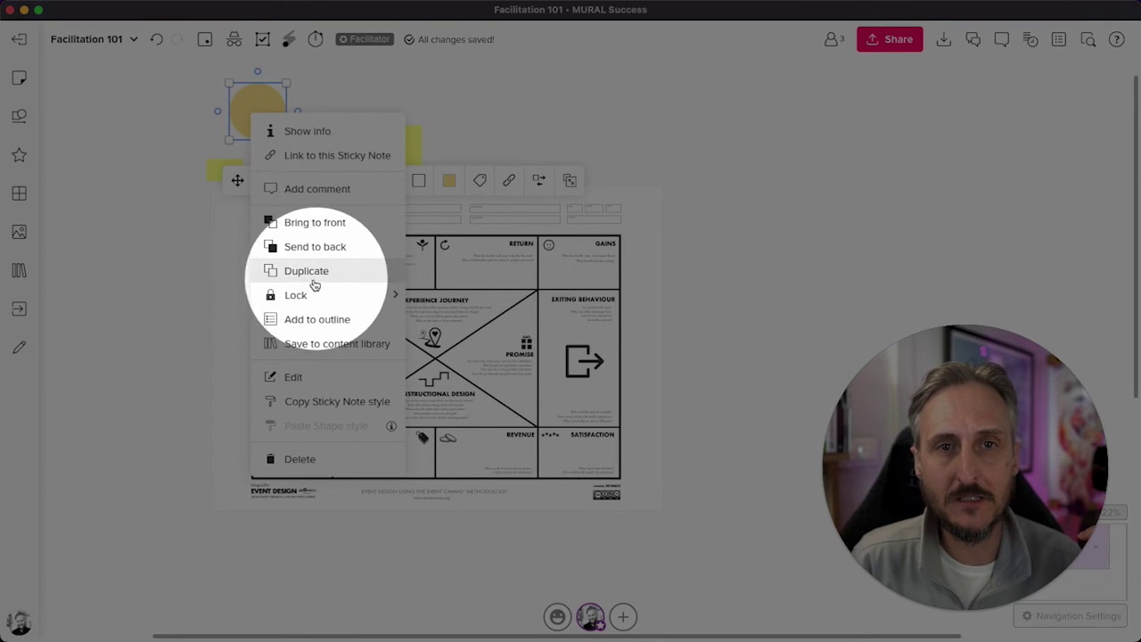
{"action": "mouse_move", "coordinate": [299, 296]}
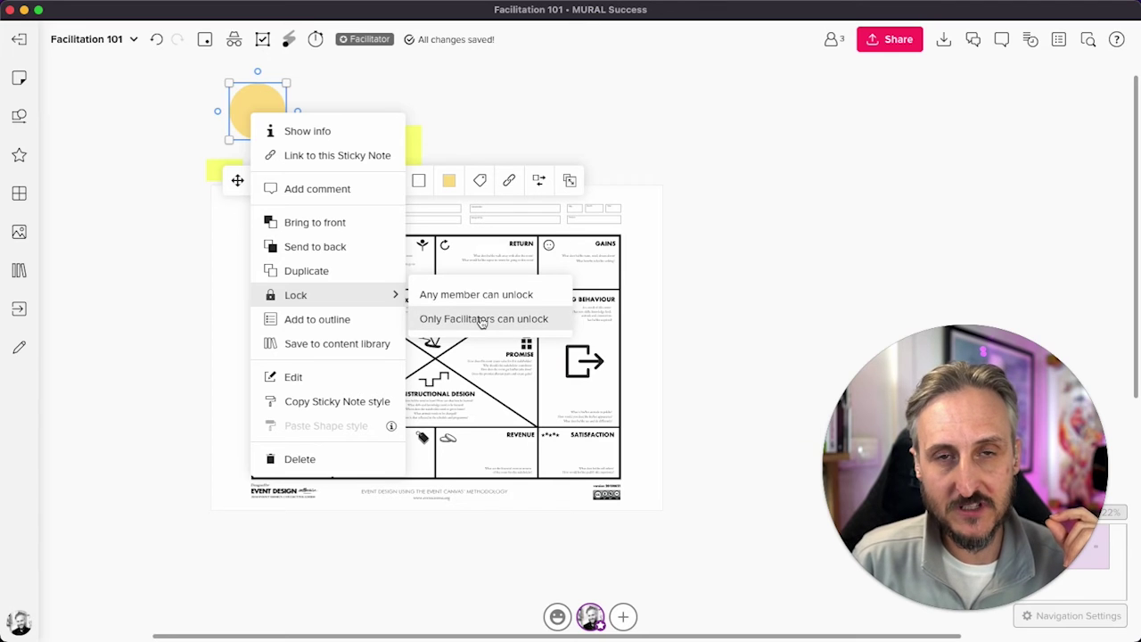
{"action": "left_click", "coordinate": [482, 321]}
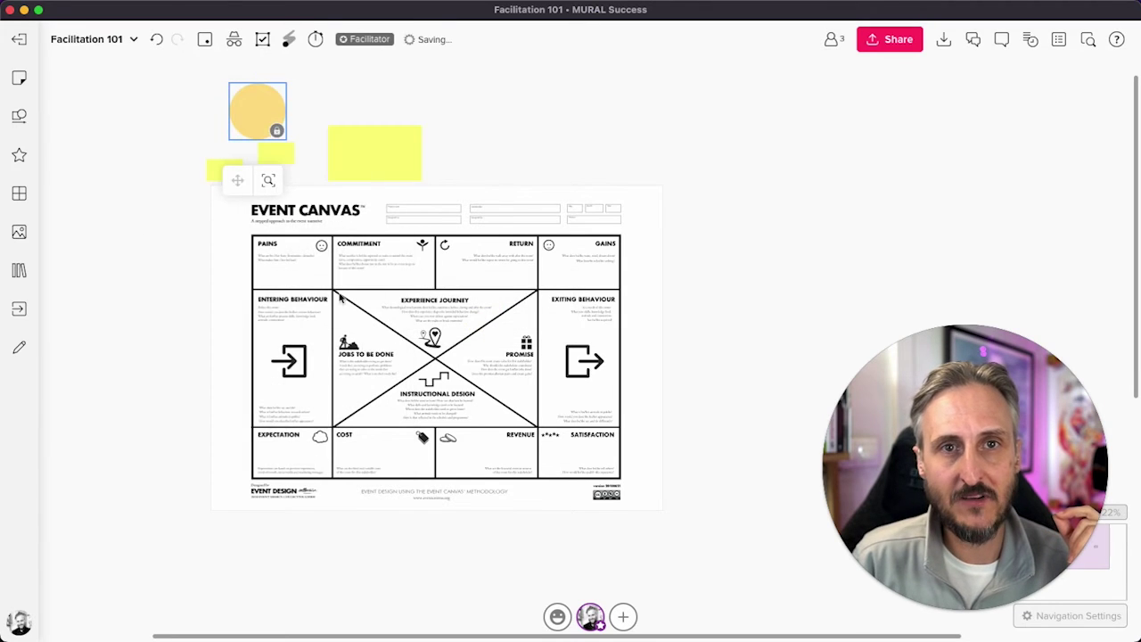
Step: Deselect the locked orange circle note and try to move it without the locked-object modifier
{"action": "left_click", "coordinate": [117, 161]}
{"action": "left_click_drag", "start_coordinate": [256, 110], "coordinate": [211, 113]}
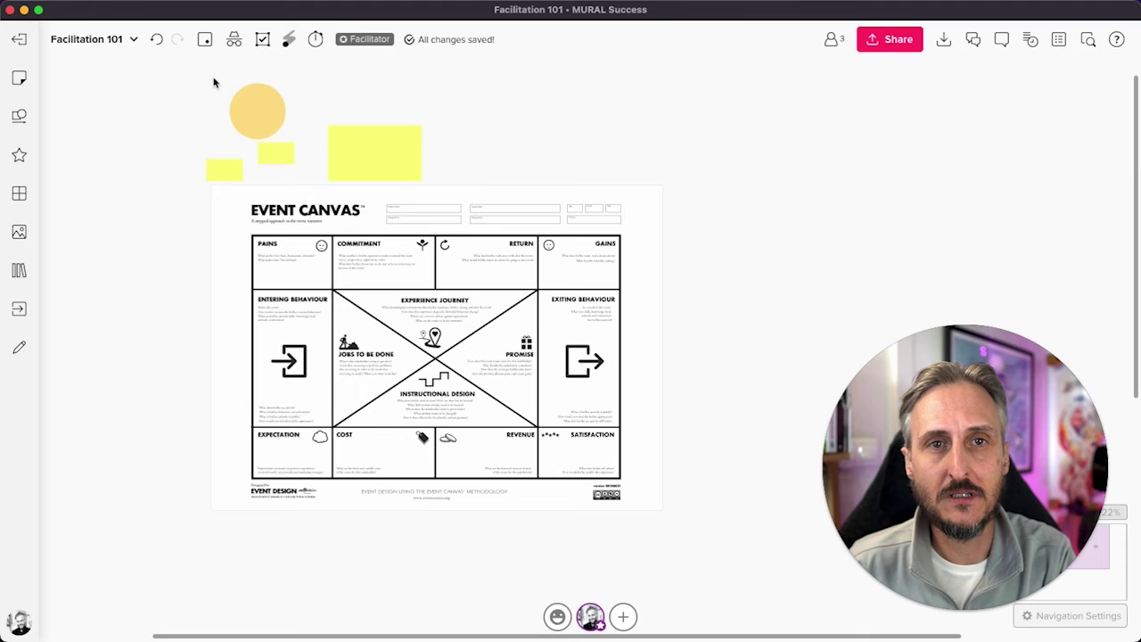
Step: Select the locked orange circle note, request unlocking all elements in the mural, and cancel at the confirmation
{"action": "left_click_drag", "start_coordinate": [214, 81], "coordinate": [301, 138]}
{"action": "right_click", "coordinate": [271, 119]}
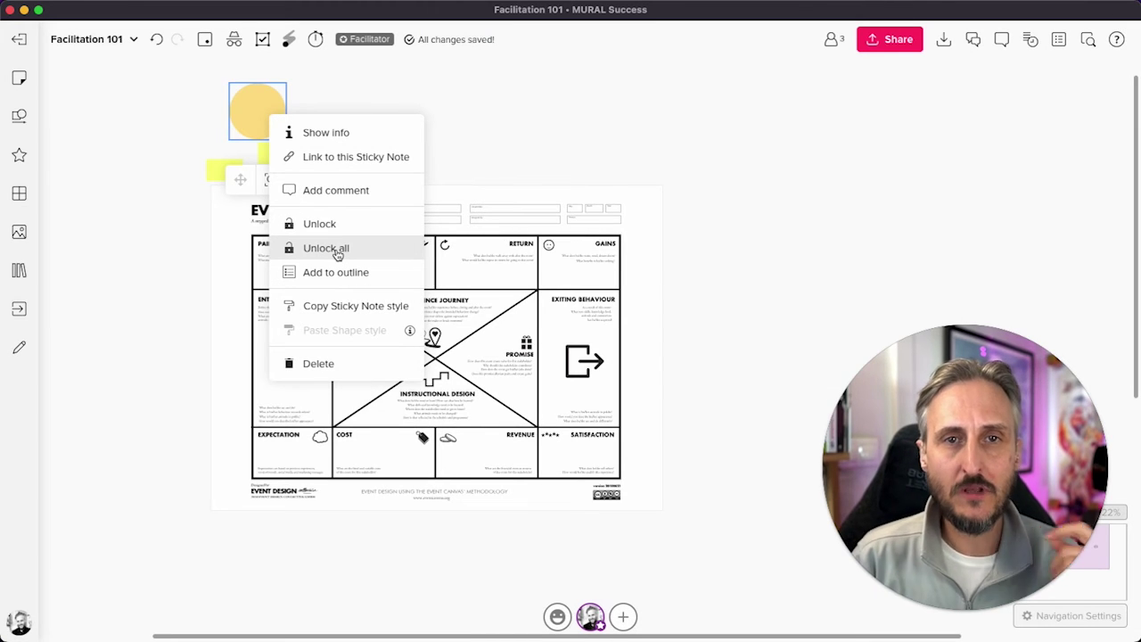
{"action": "left_click", "coordinate": [336, 249]}
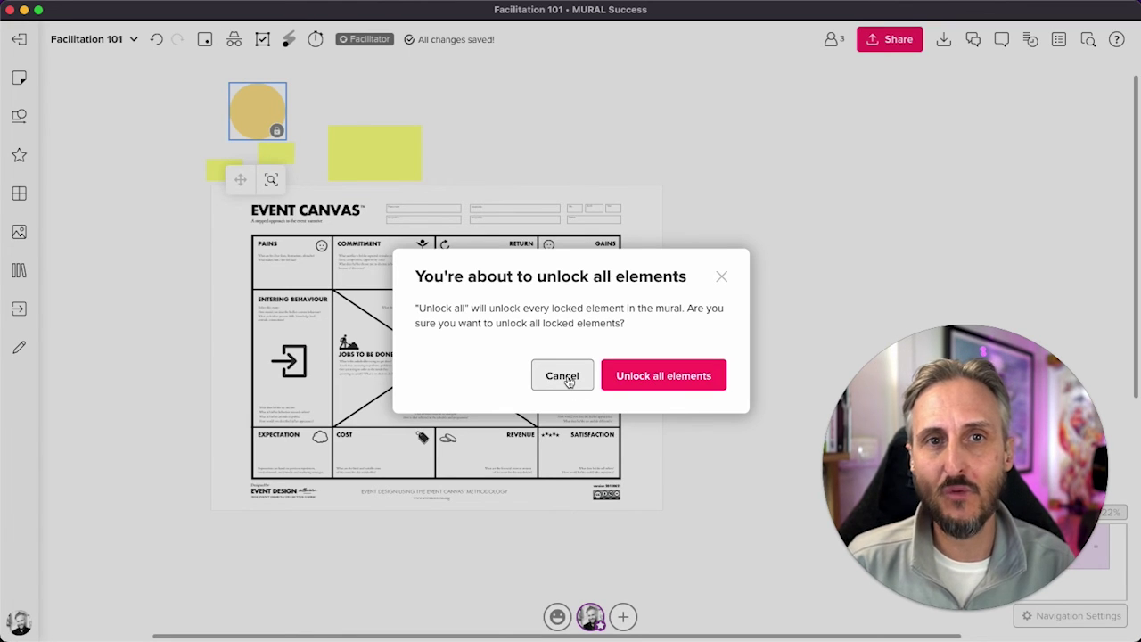
{"action": "left_click", "coordinate": [563, 375]}
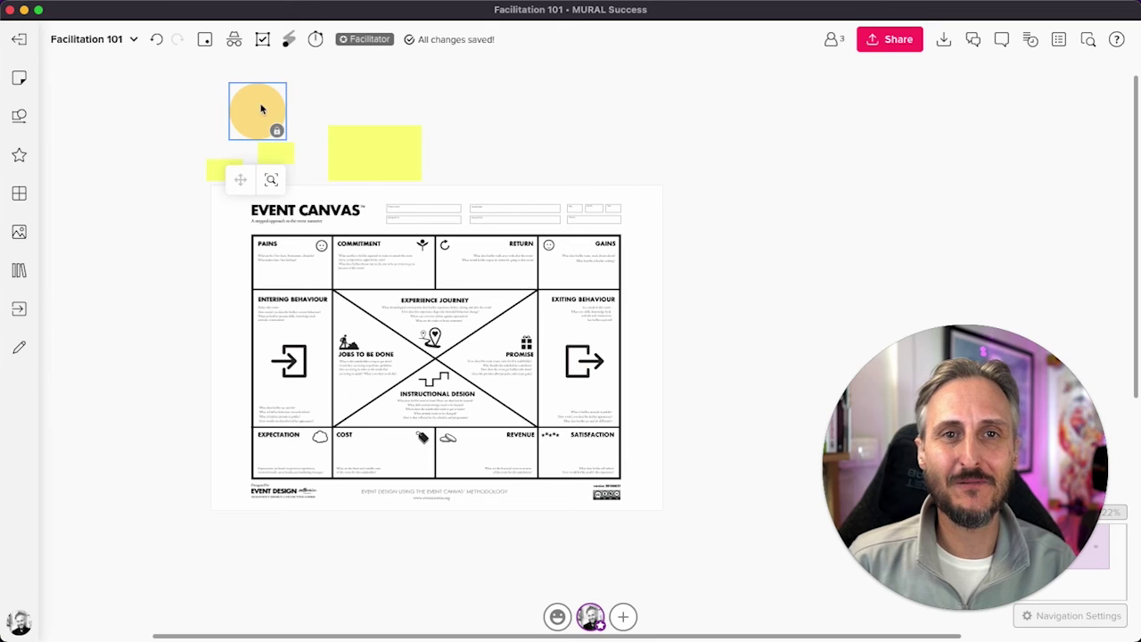
Step: Unlock only the orange circle note and move it to the right of the large yellow sticky note
{"action": "right_click", "coordinate": [261, 108]}
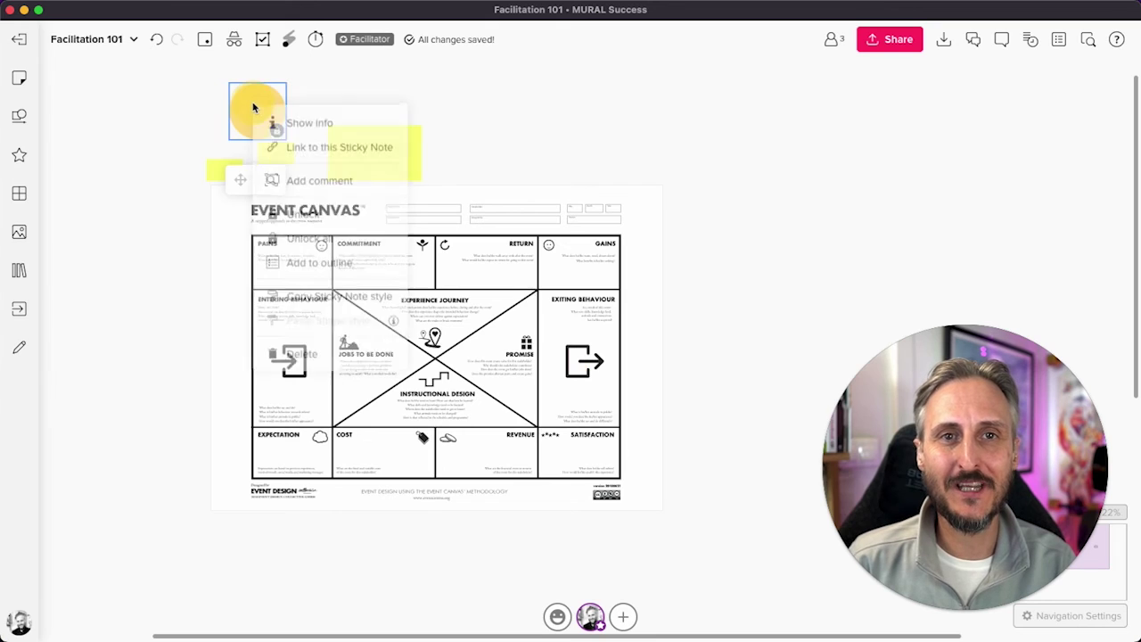
{"action": "left_click", "coordinate": [305, 214]}
{"action": "left_click", "coordinate": [186, 133]}
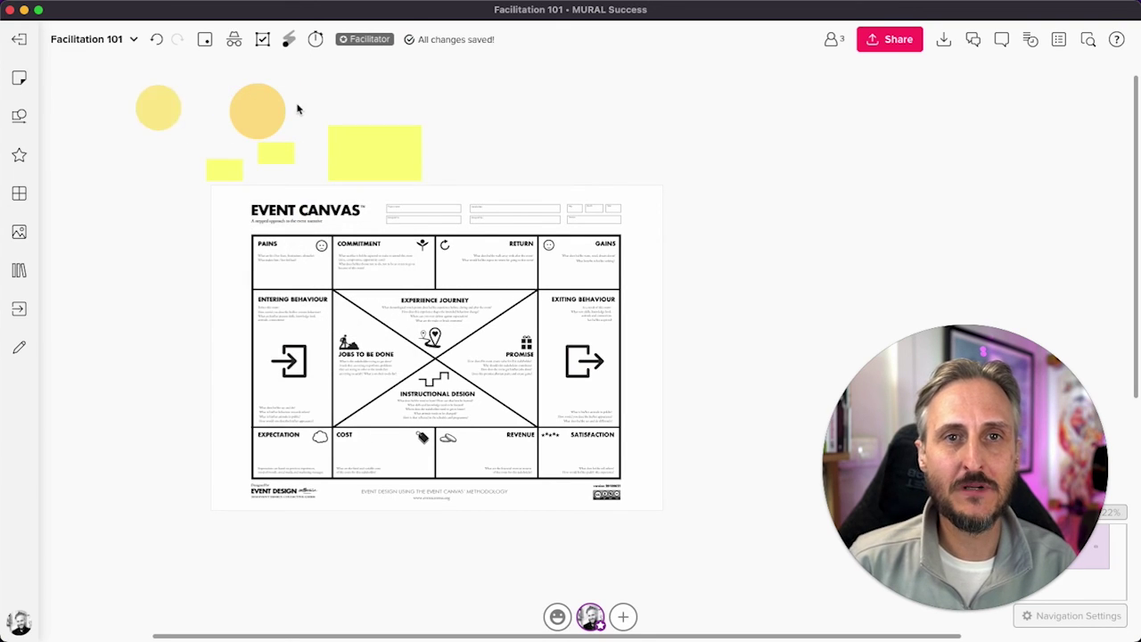
{"action": "left_click_drag", "start_coordinate": [275, 113], "coordinate": [502, 191]}
{"action": "scroll", "coordinate": [189, 339], "scroll_direction": "left", "scroll_amount": 3}
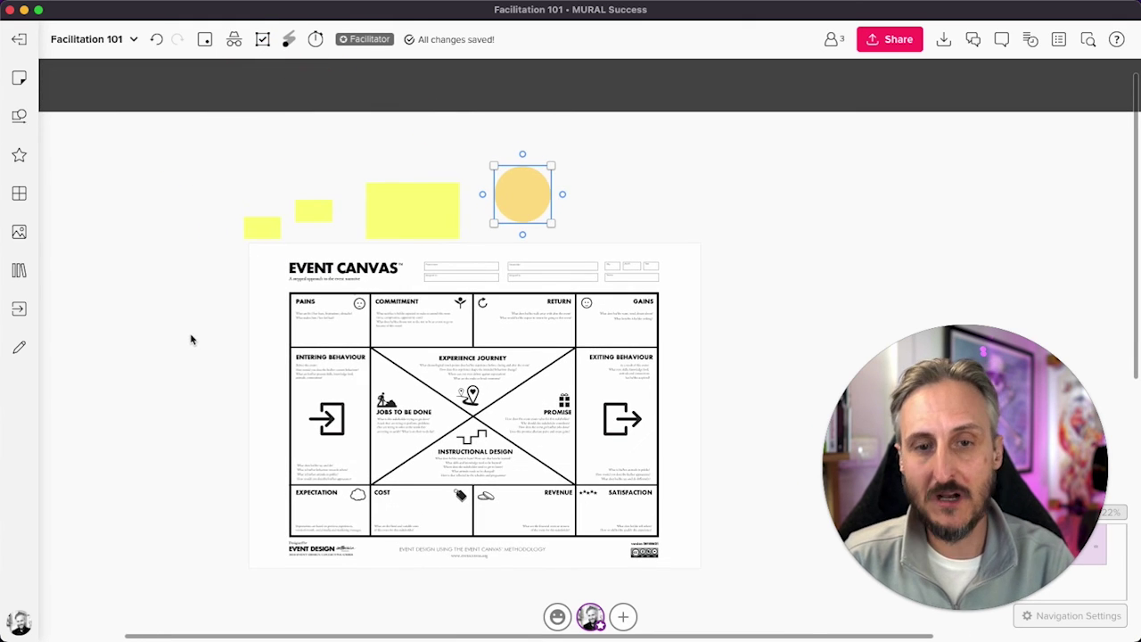
{"action": "scroll", "coordinate": [196, 335], "scroll_direction": "left", "scroll_amount": 3}
{"action": "scroll", "coordinate": [198, 333], "scroll_direction": "up", "scroll_amount": 2}
{"action": "scroll", "coordinate": [169, 321], "scroll_direction": "up", "scroll_amount": 5}
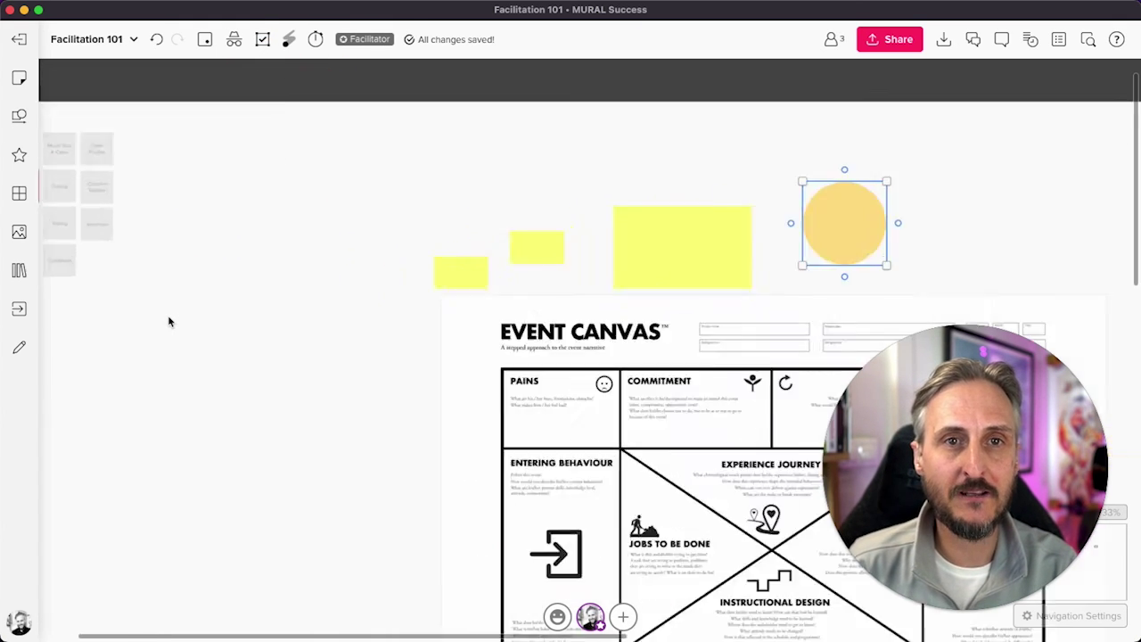
{"action": "scroll", "coordinate": [169, 322], "scroll_direction": "down", "scroll_amount": 5}
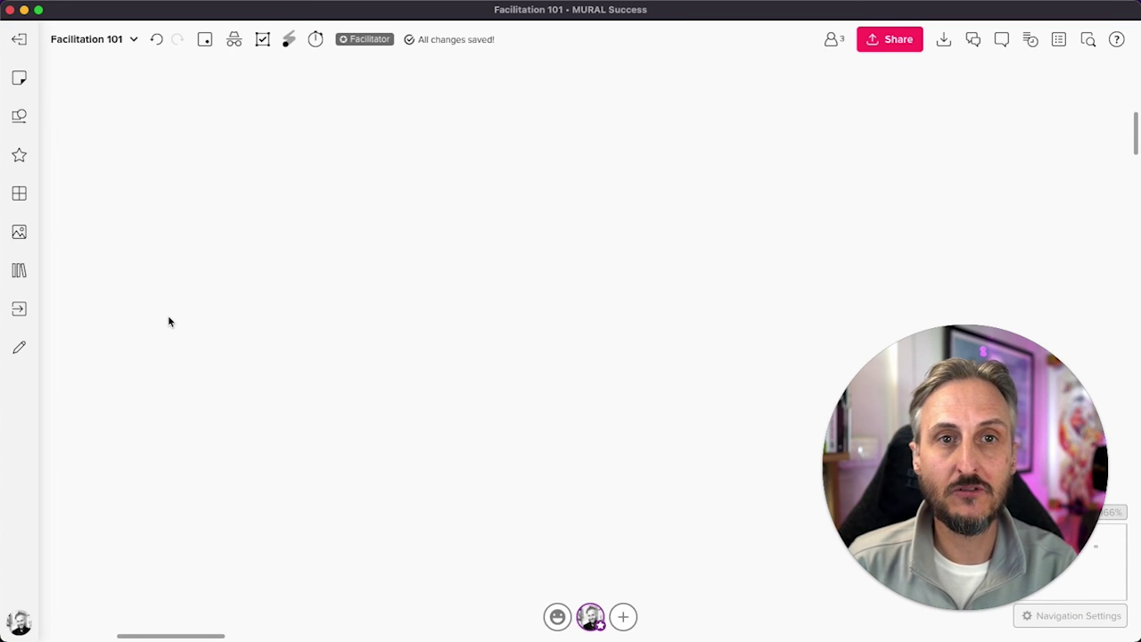
{"action": "scroll", "coordinate": [169, 322], "scroll_direction": "up", "scroll_amount": 2}
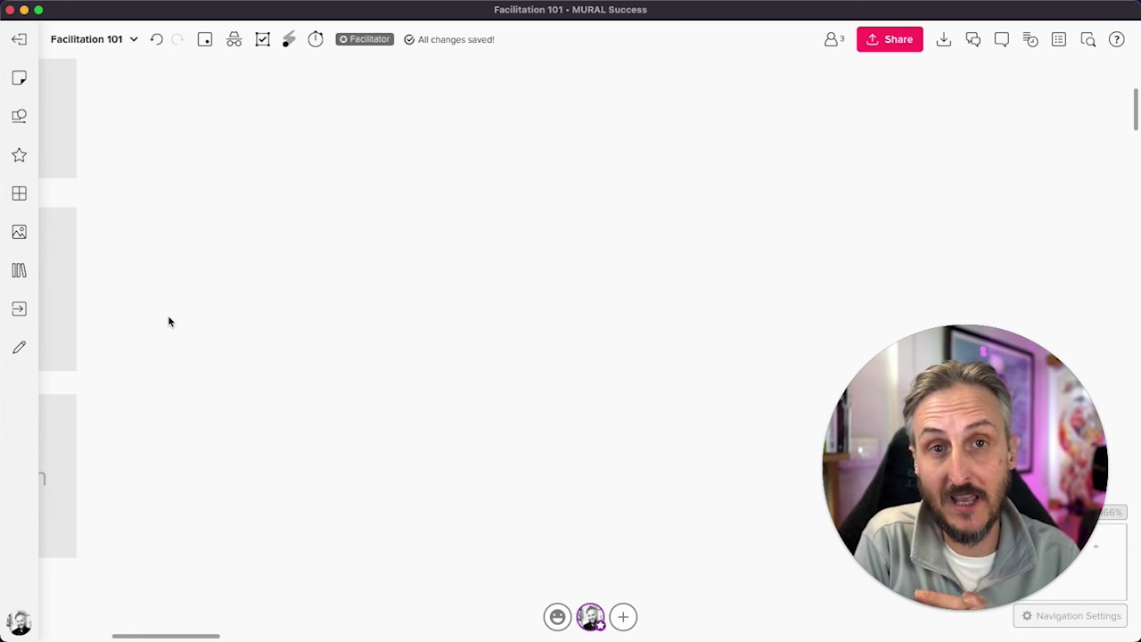